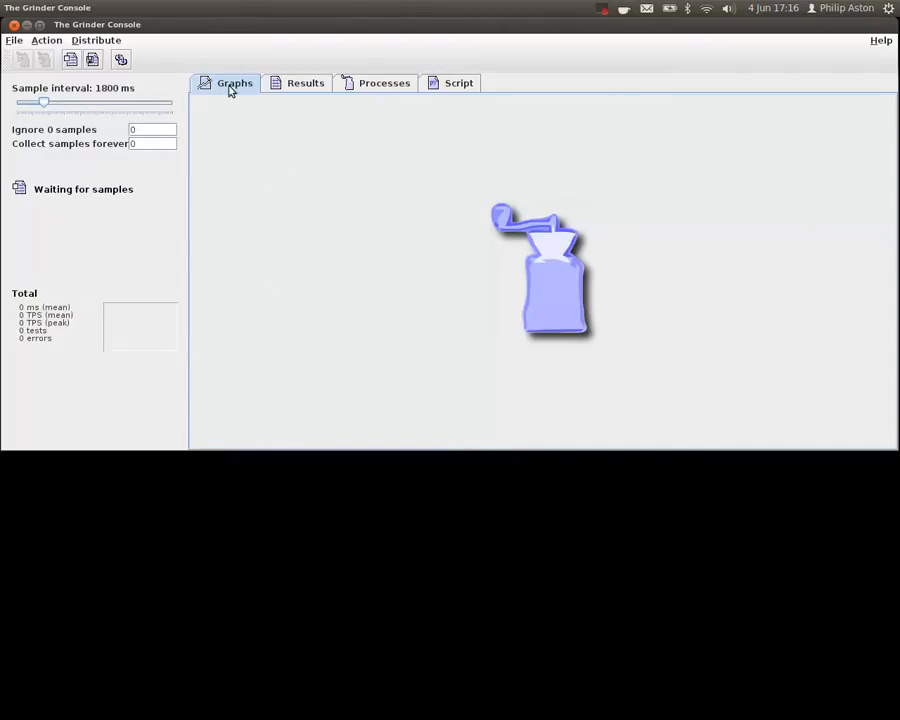
- Inspect the console's communication options for the HTTP service host and port, closing them without changes
left_click(121, 59)
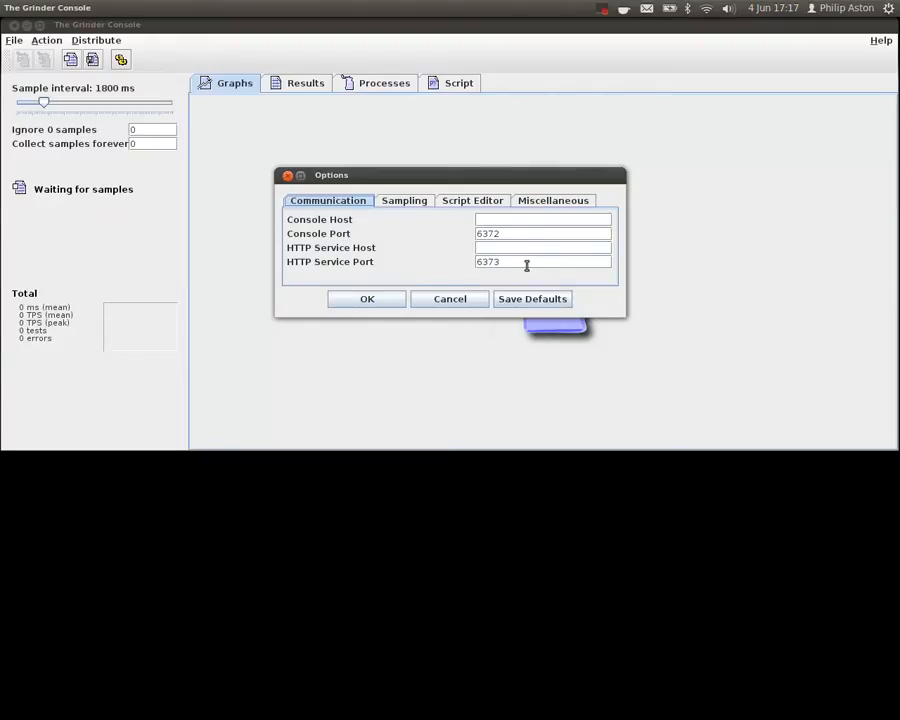
left_click(450, 299)
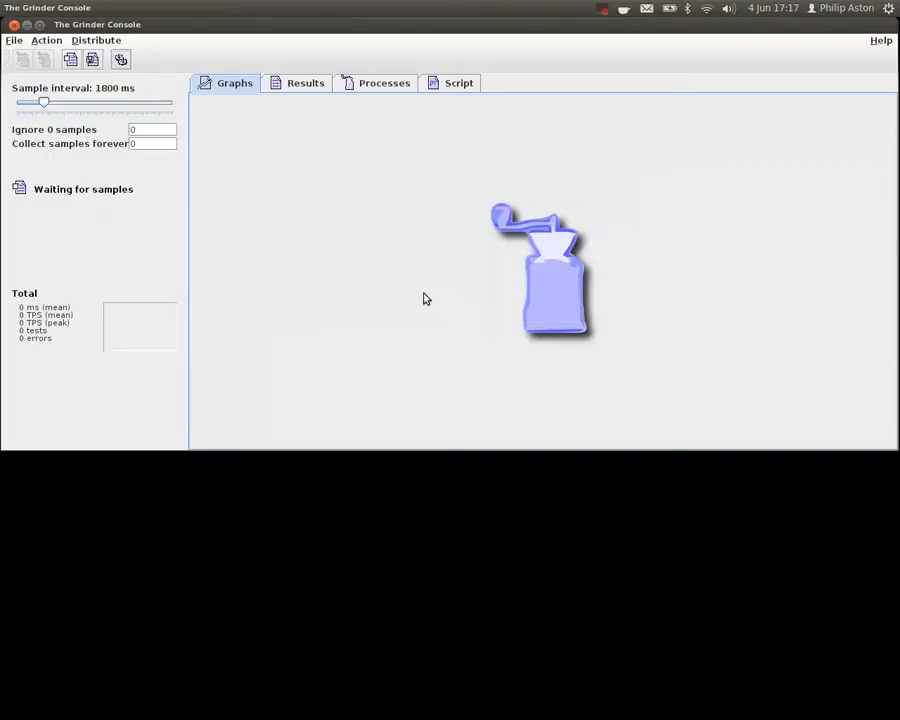
key("alt+Tab")
key("alt+Tab")
key("alt+shift+Tab")
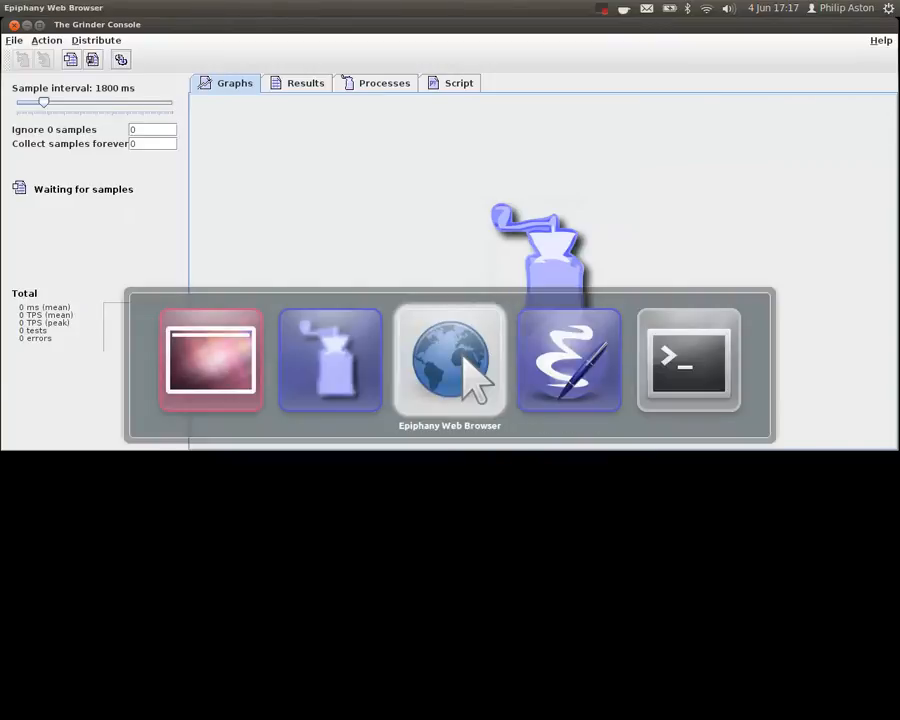
type("http")
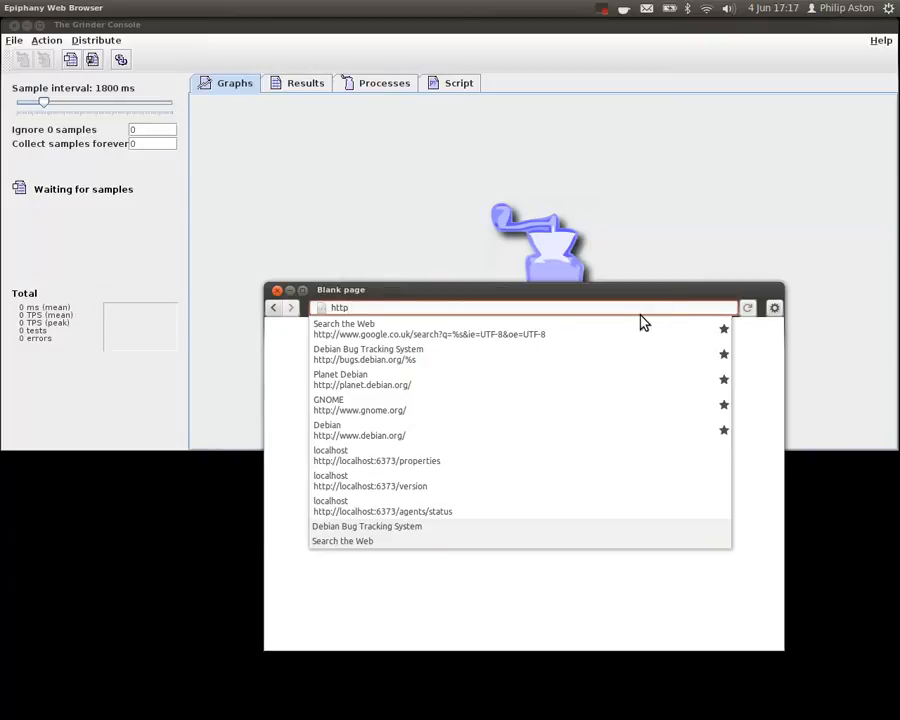
type("://local")
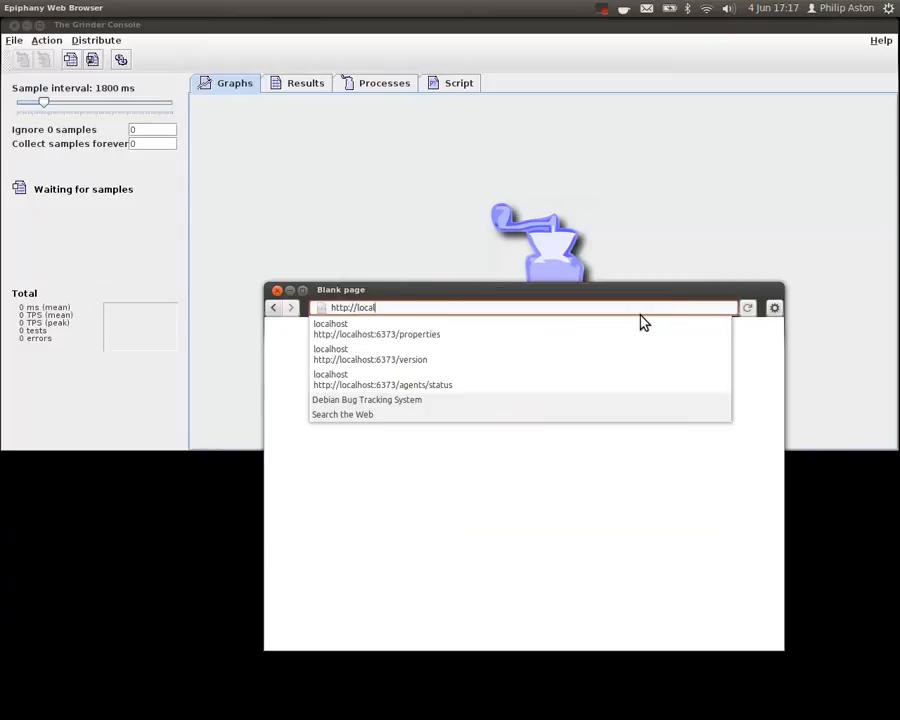
left_click(567, 355)
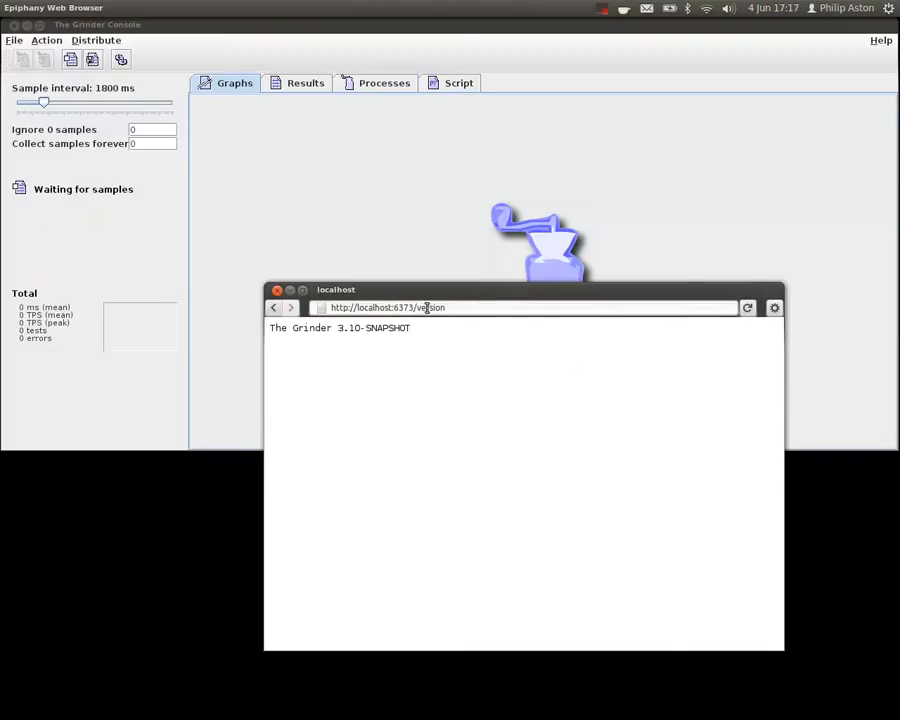
left_click_drag(417, 308, 534, 317)
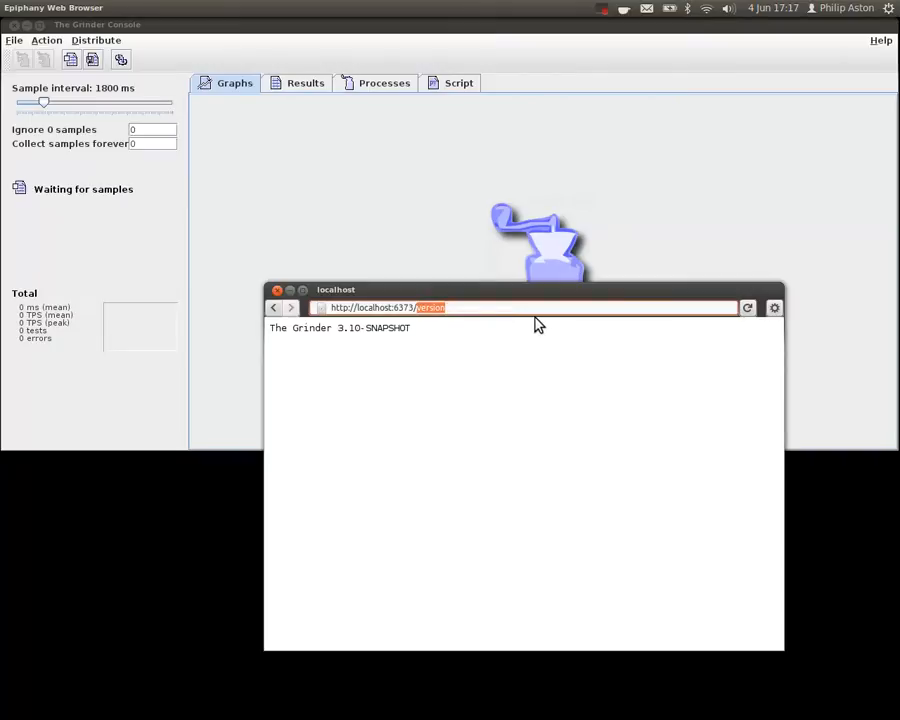
type("prop")
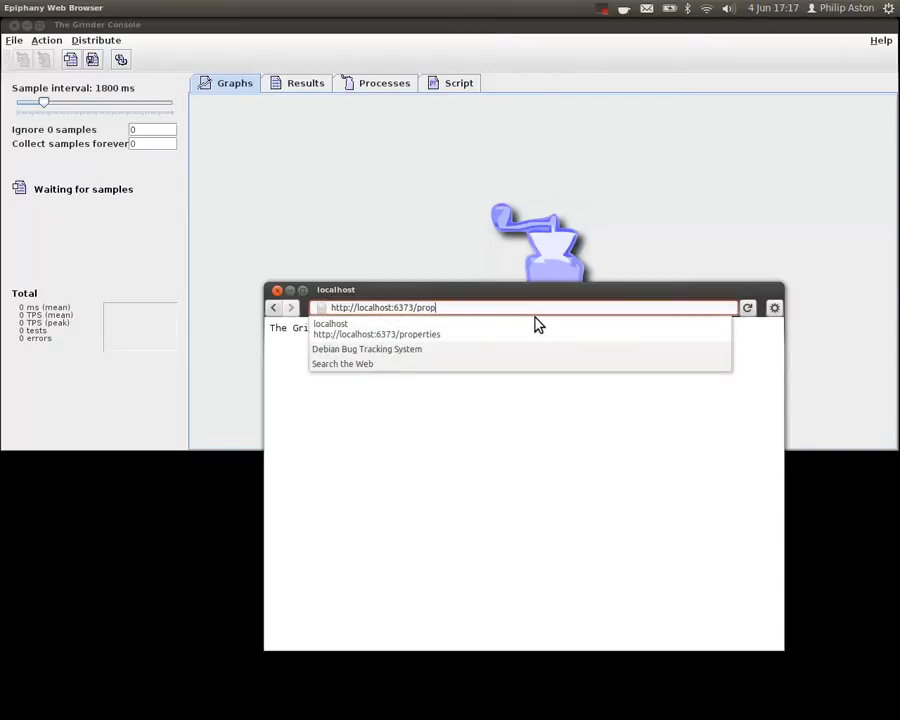
type("erties")
key("Return")
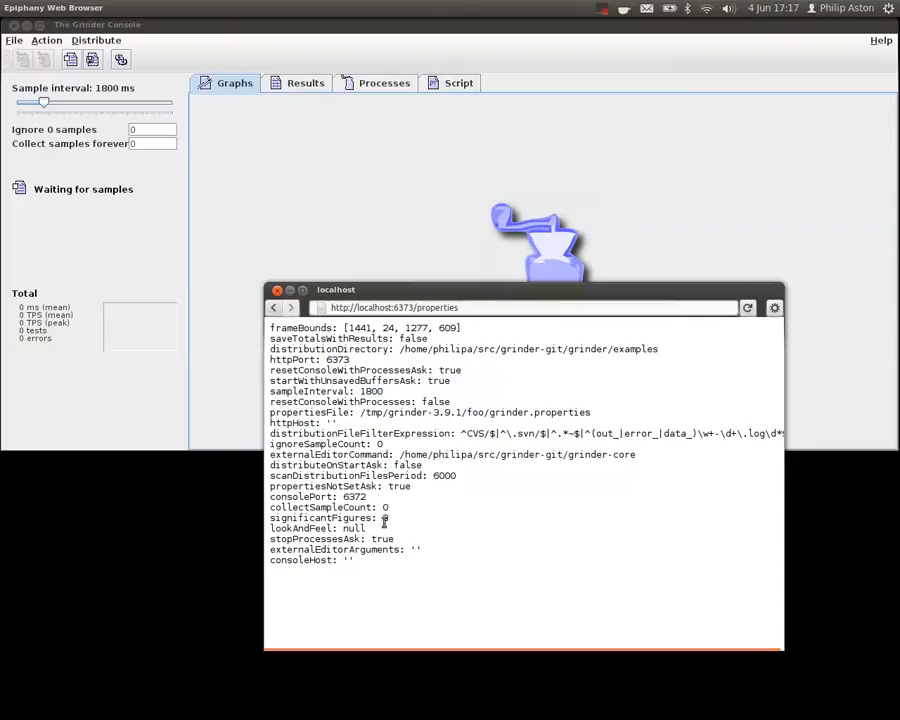
- Set the sample interval in The Grinder Console to 1100 ms and reload the properties page in the browser
mouse_move(43, 102)
left_mouse_down()
mouse_move(31, 104)
mouse_move(41, 104)
left_mouse_up()
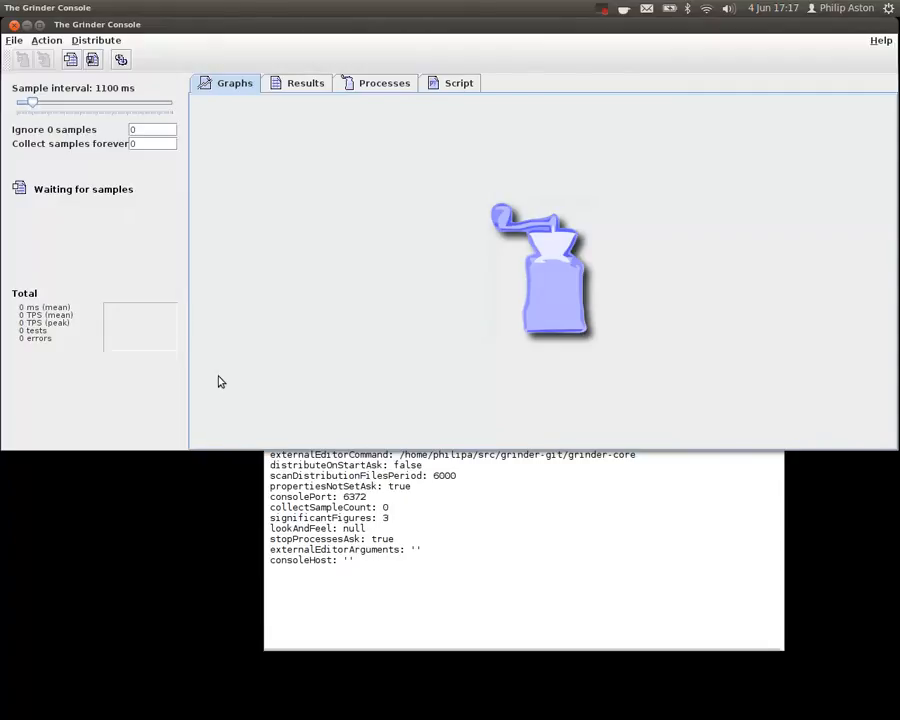
left_click(342, 477)
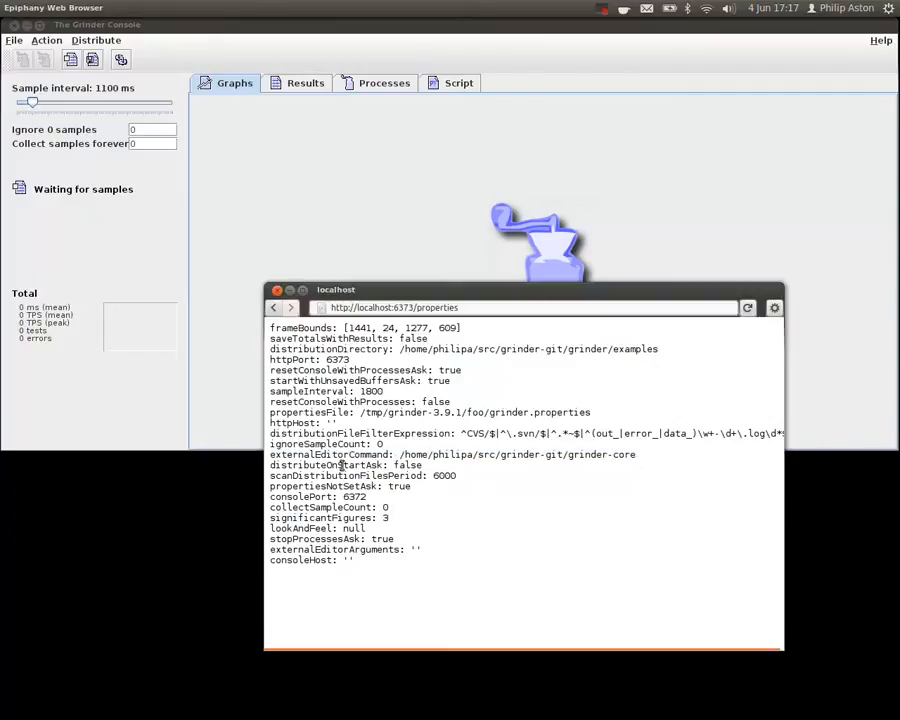
key("ctrl+r")
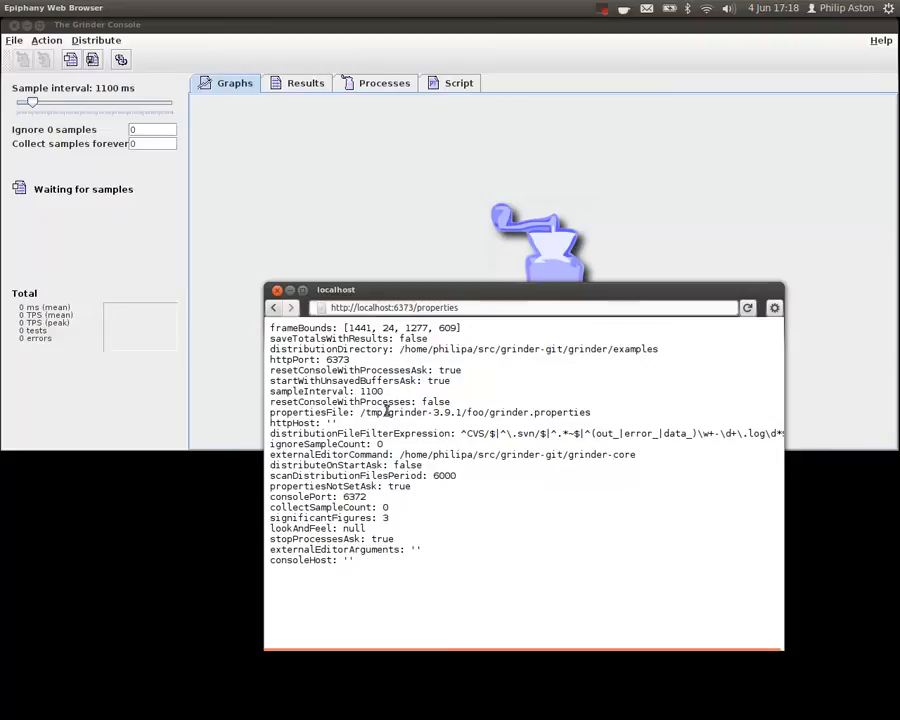
- Switch to the Terminal's command line session, clear it, and minimize the browser window
key("alt+Tab")
key("alt+Tab")
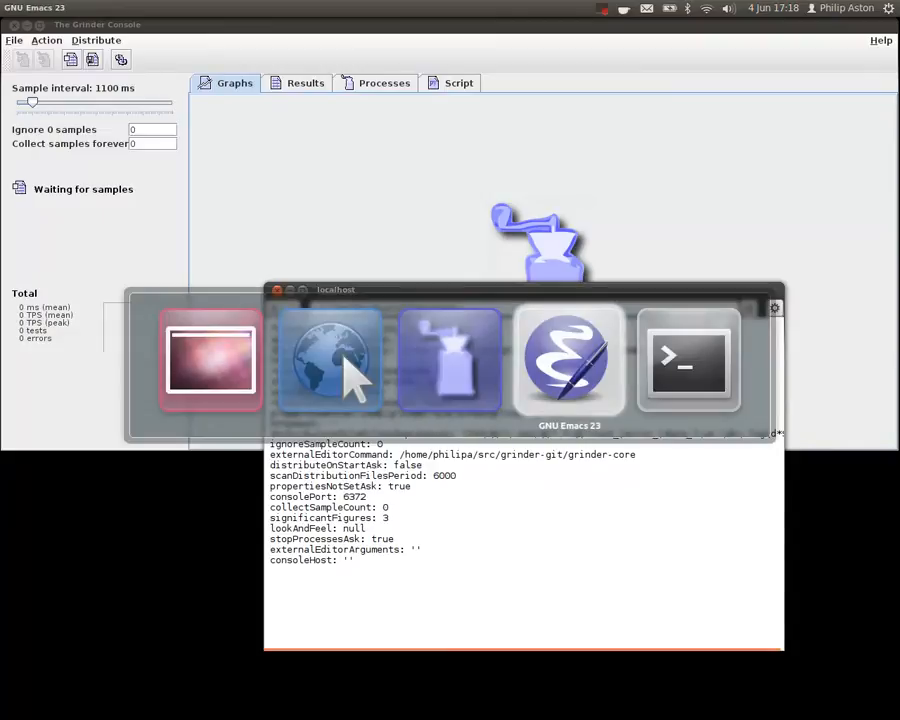
key("alt+shift+Tab")
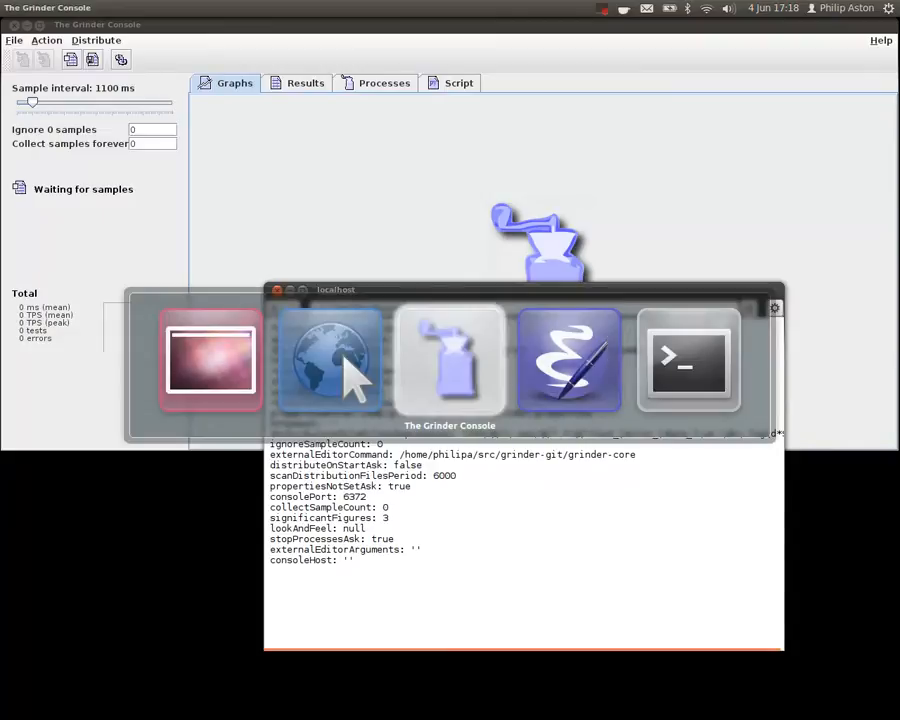
key("alt+Tab")
key("alt+Tab")
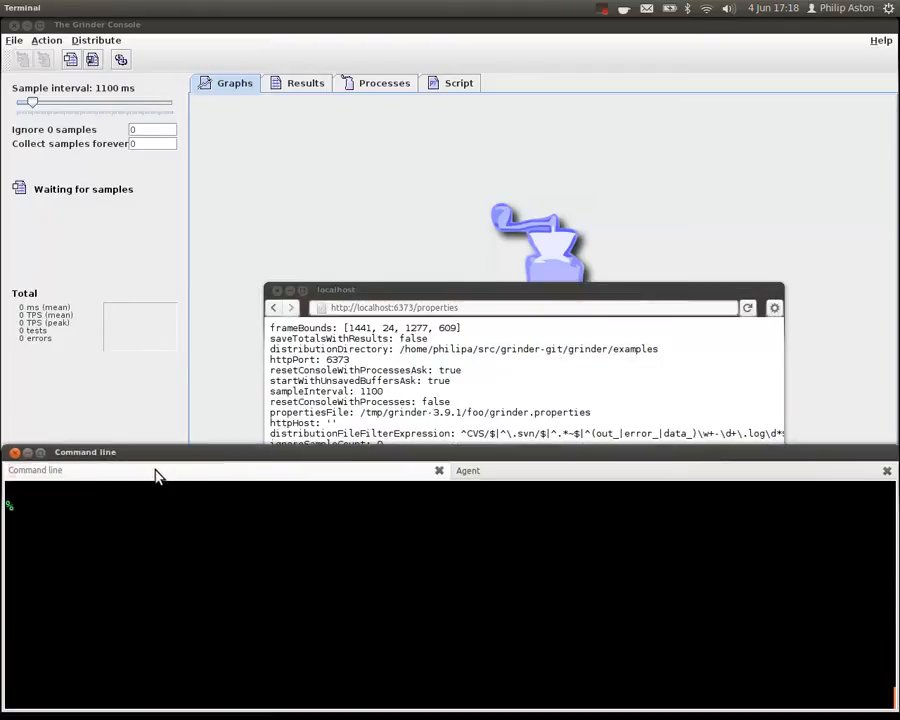
key("ctrl+l")
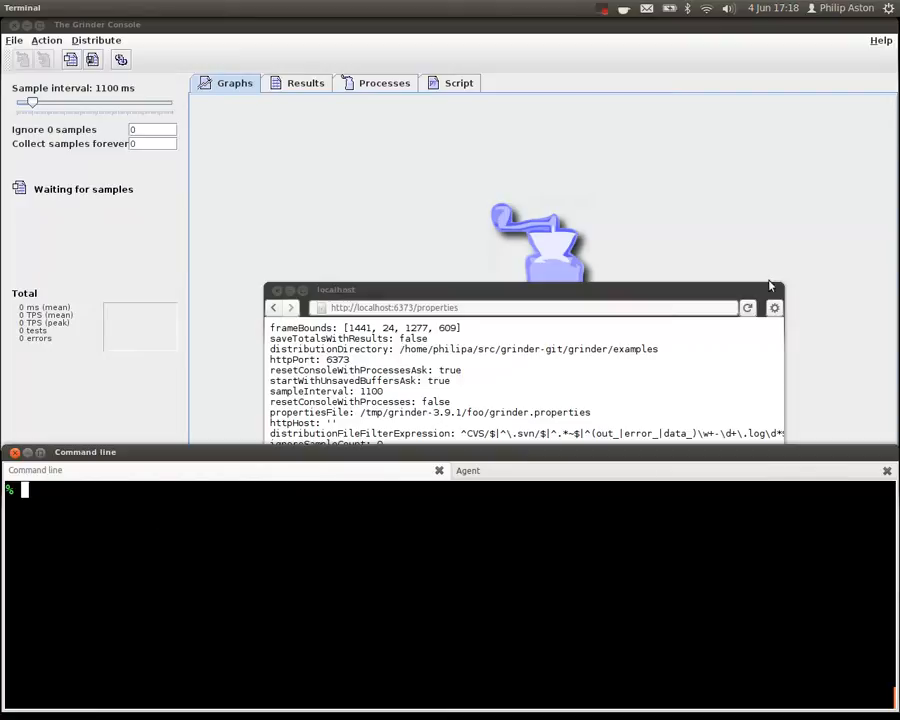
left_click(280, 290)
left_click(295, 575)
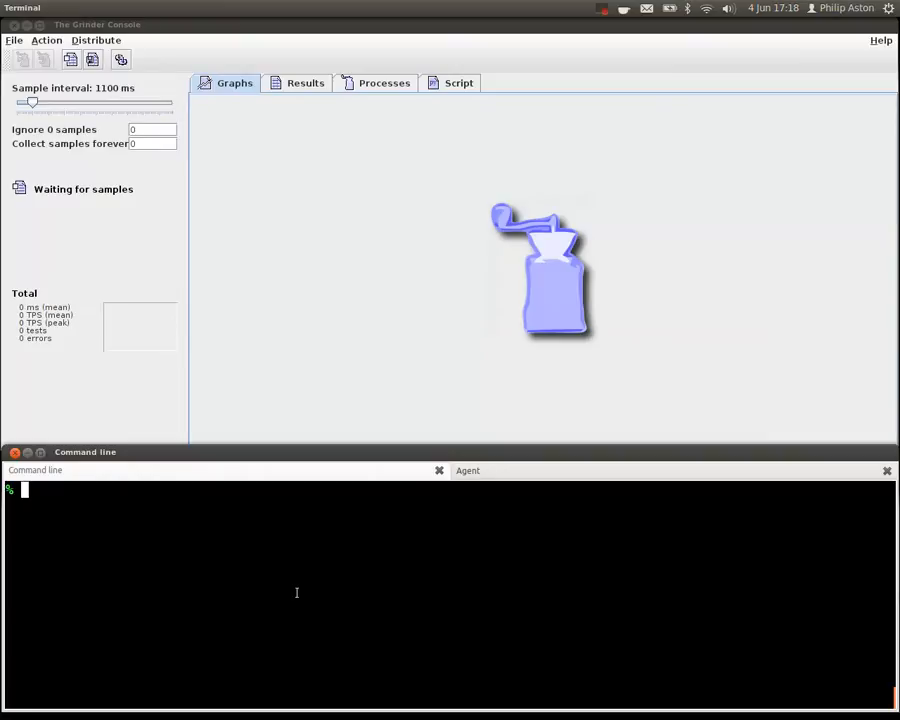
key("ctrl+r")
type("curl")
key("ctrl+r")
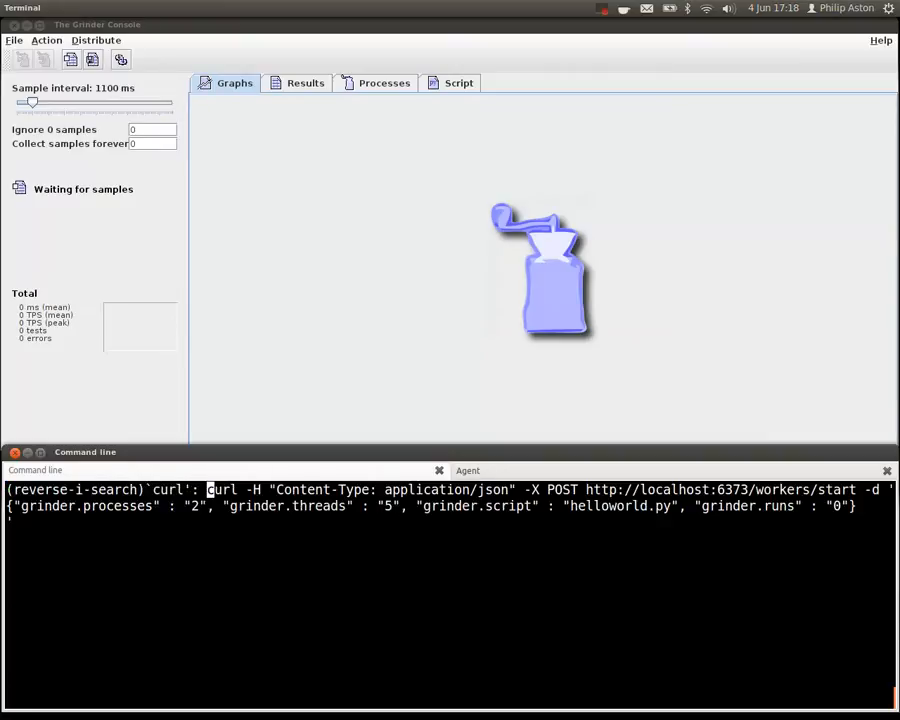
key("ctrl+g")
type("curl ")
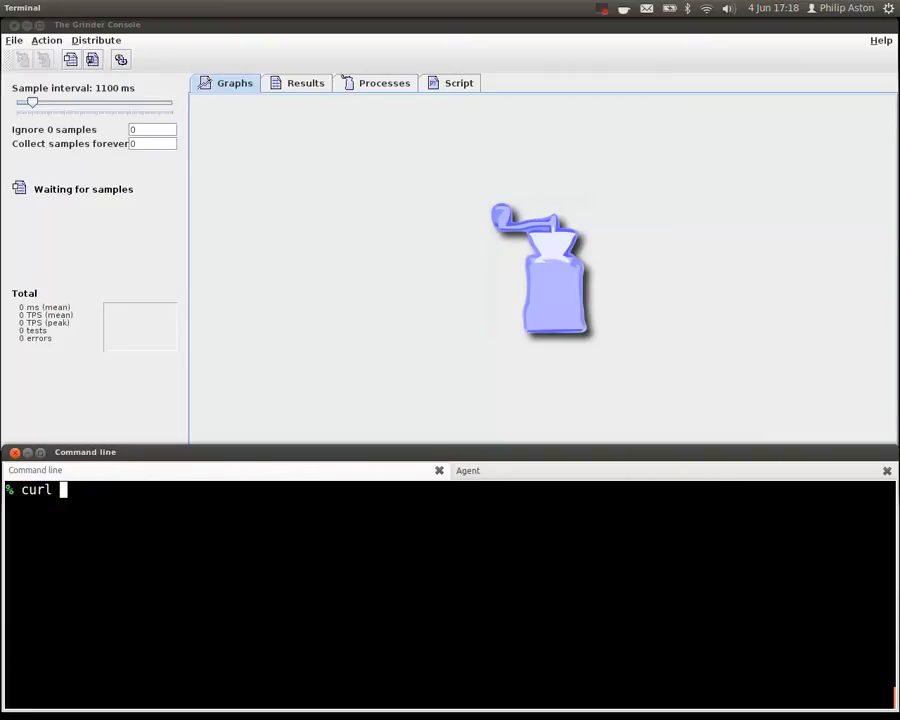
type("http://localhost")
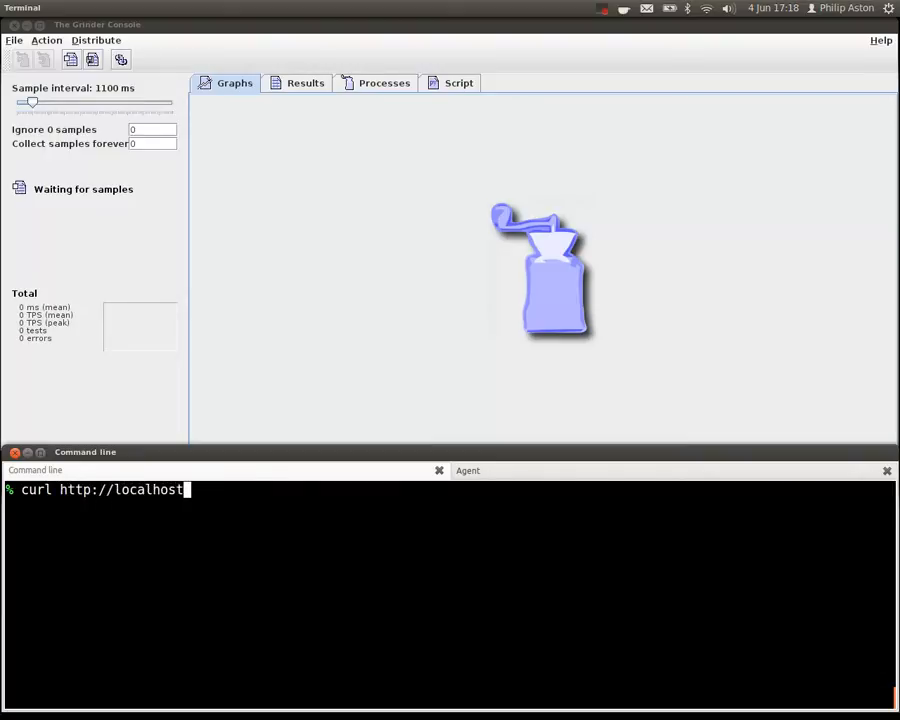
type(":6373/version")
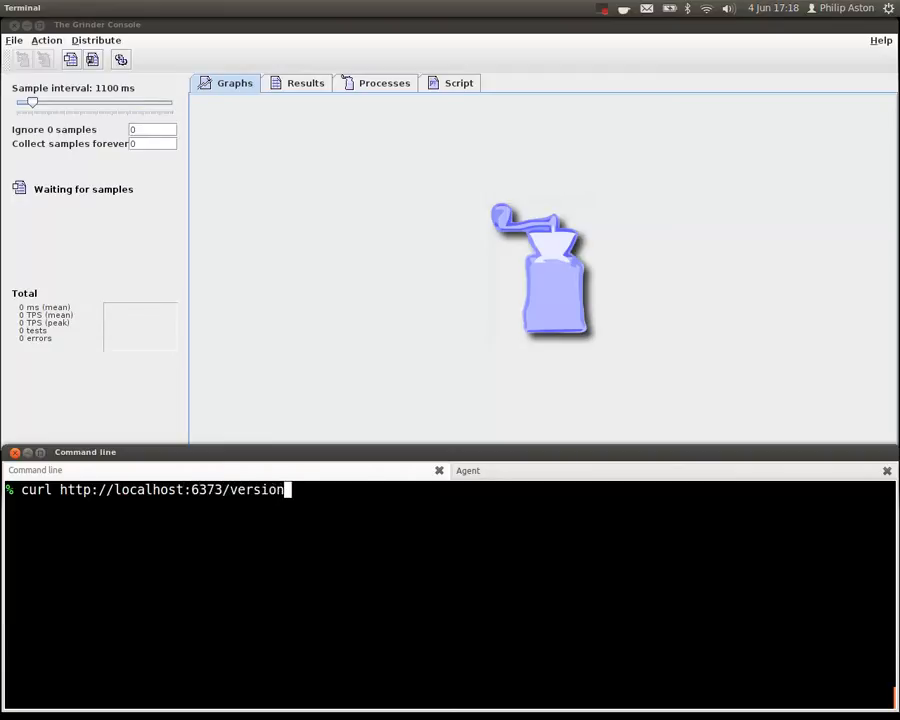
key("Return")
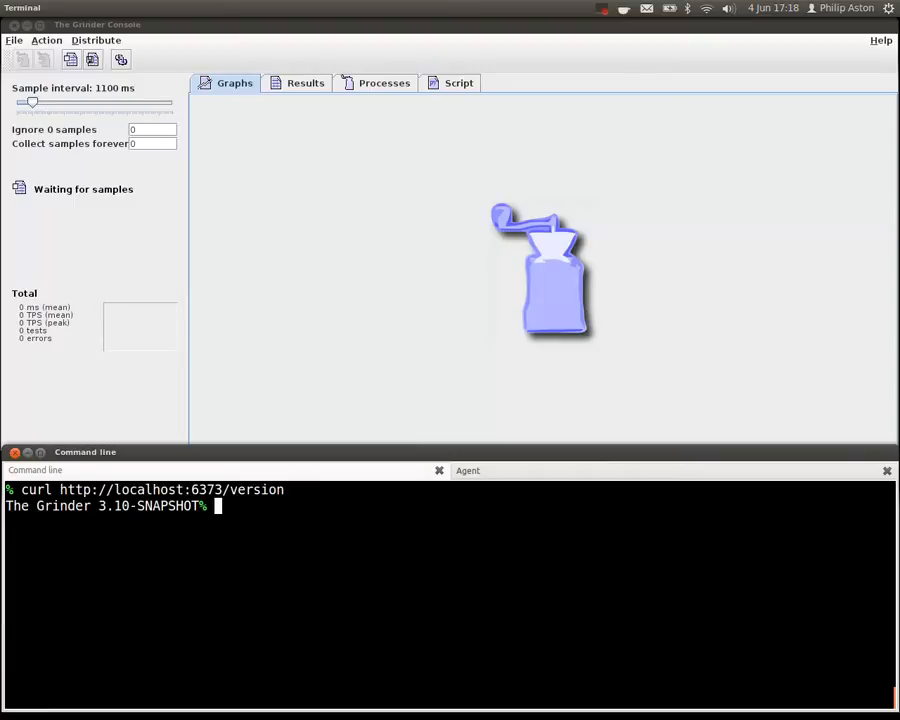
key("ctrl+l")
key("Up")
key("BackSpace")
key("BackSpace")
key("BackSpace")
key("BackSpace")
key("BackSpace")
key("BackSpace")
key("BackSpace")
type("prpertie")
key("BackSpace")
key("BackSpace")
key("BackSpace")
key("BackSpace")
key("BackSpace")
key("BackSpace")
type("operties")
key("Return")
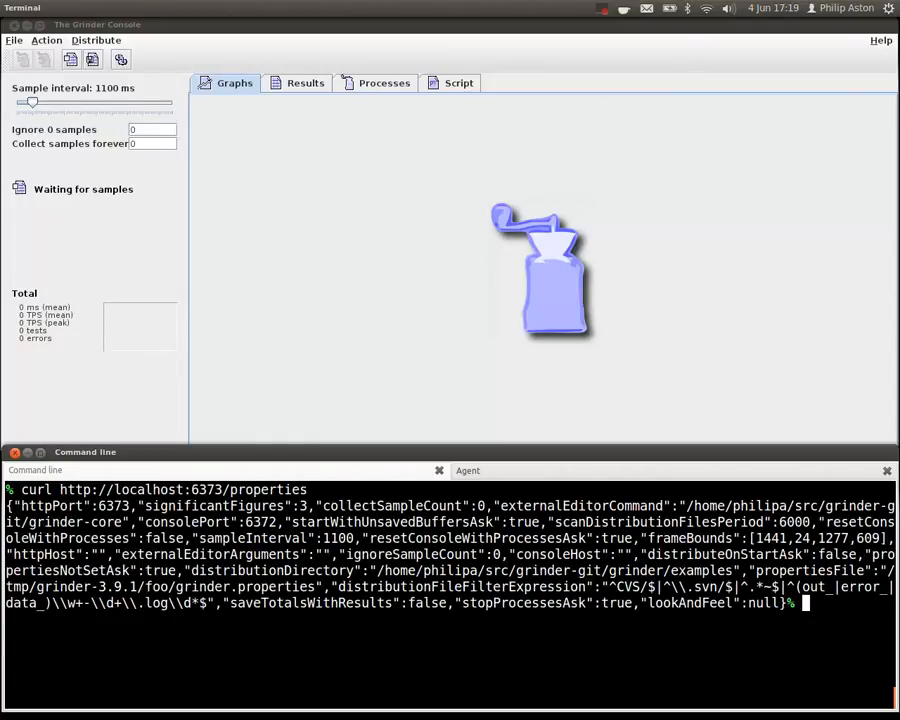
- Bring back the Epiphany browser window and move it clear of the terminal output for comparison
key("alt+Tab")
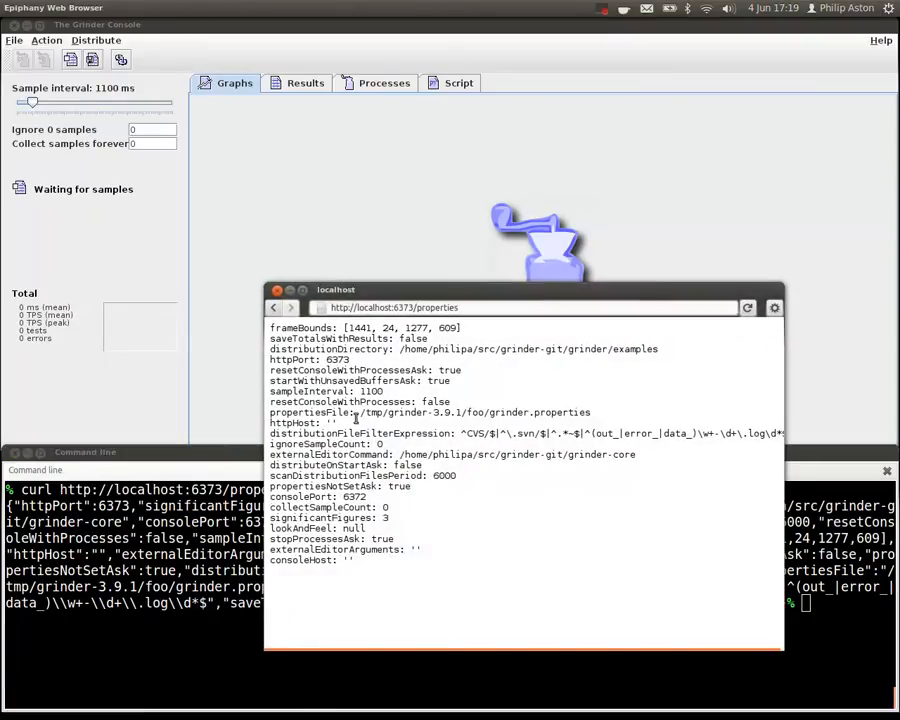
left_click_drag(440, 289, 575, 112)
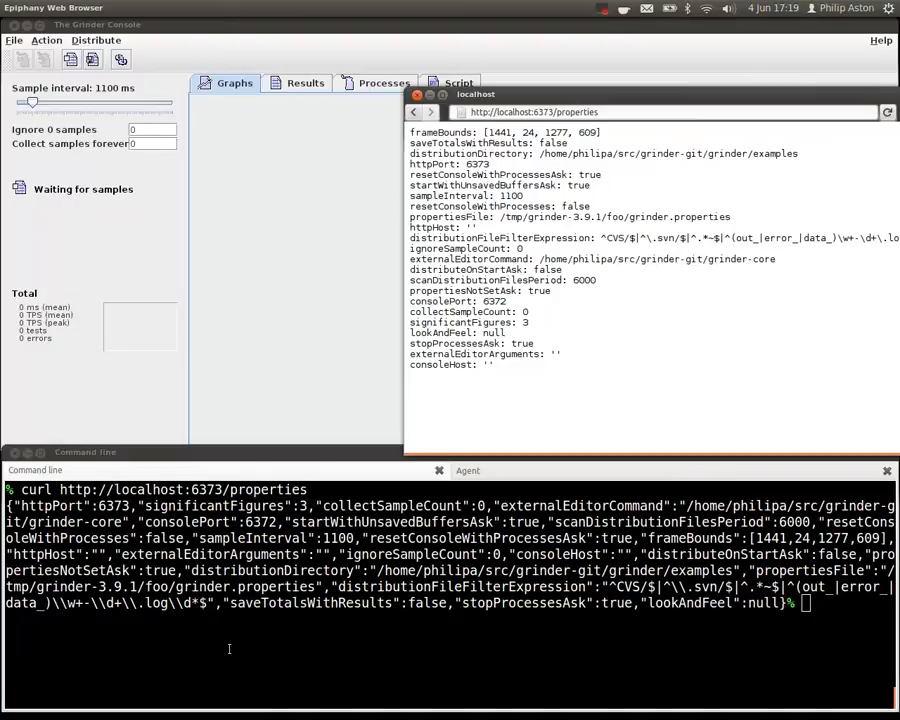
left_click(328, 662)
key("ctrl+l")
key("ctrl+r")
type("Acc")
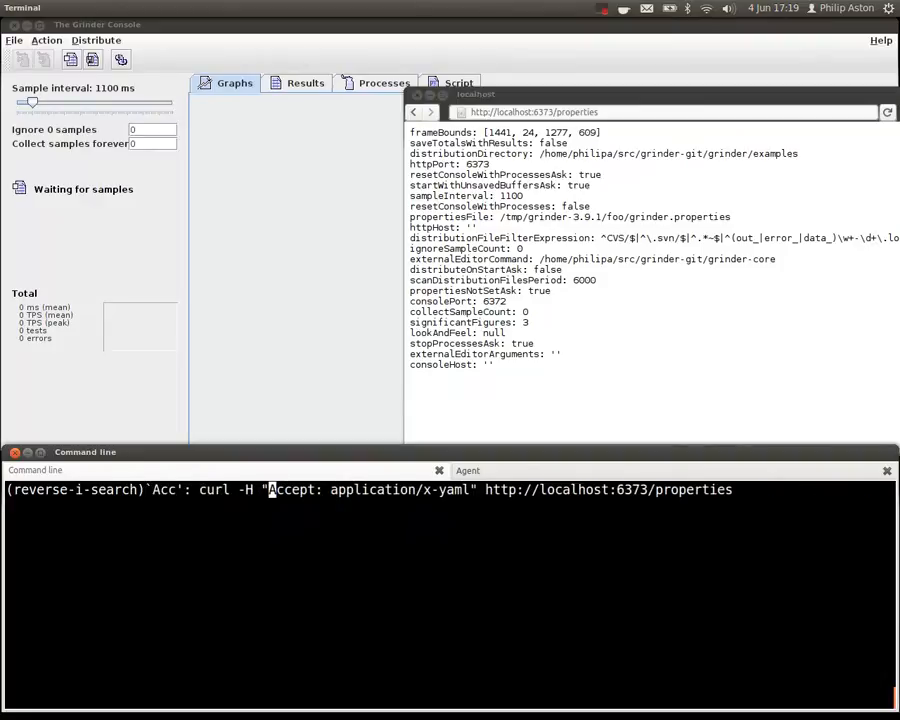
key("ctrl+a")
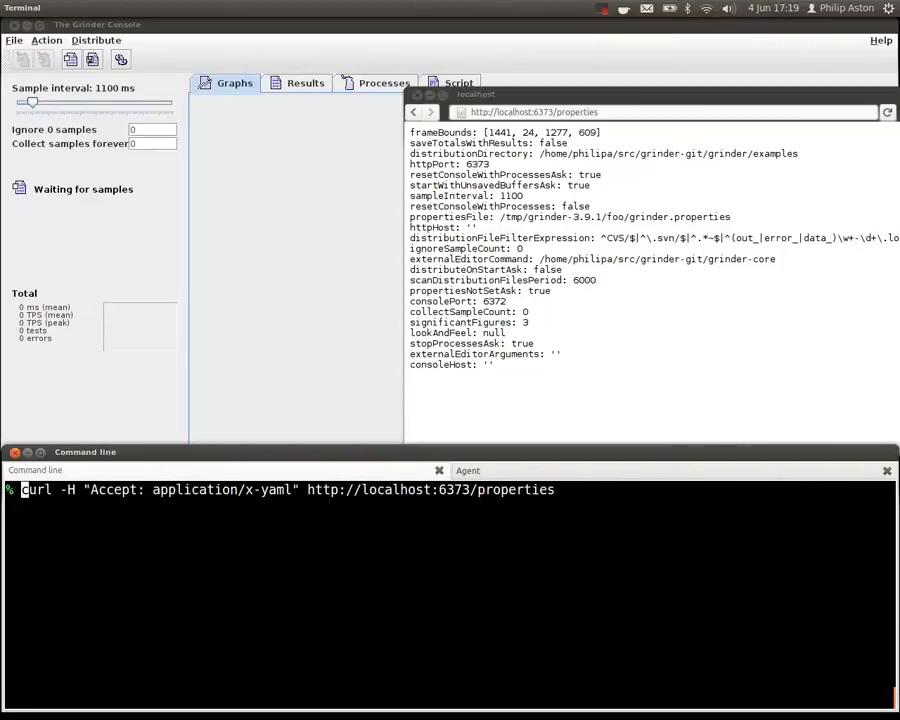
key("Return")
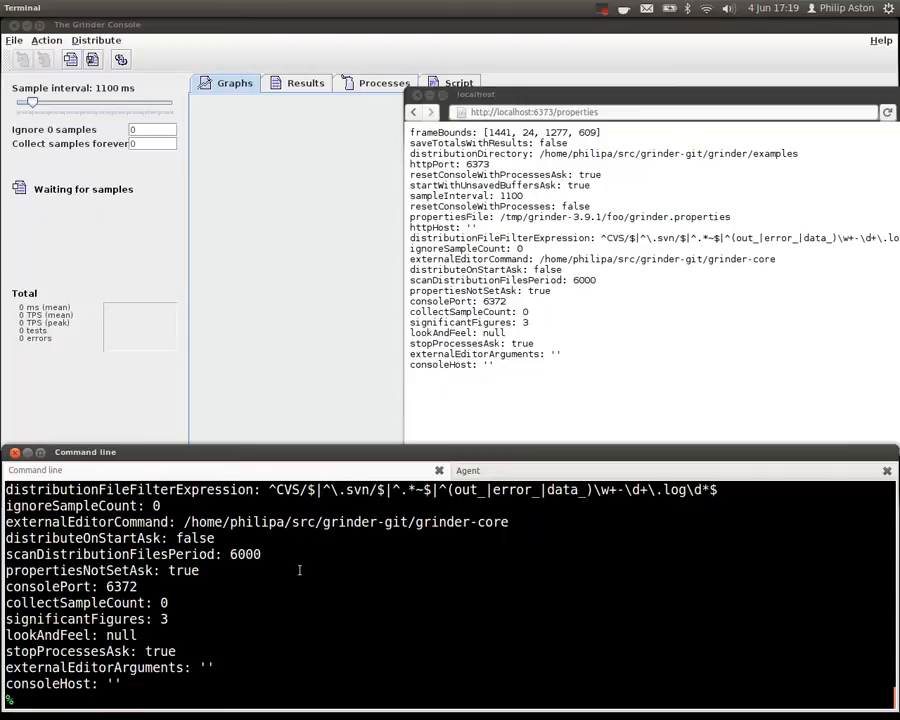
key("ctrl+l")
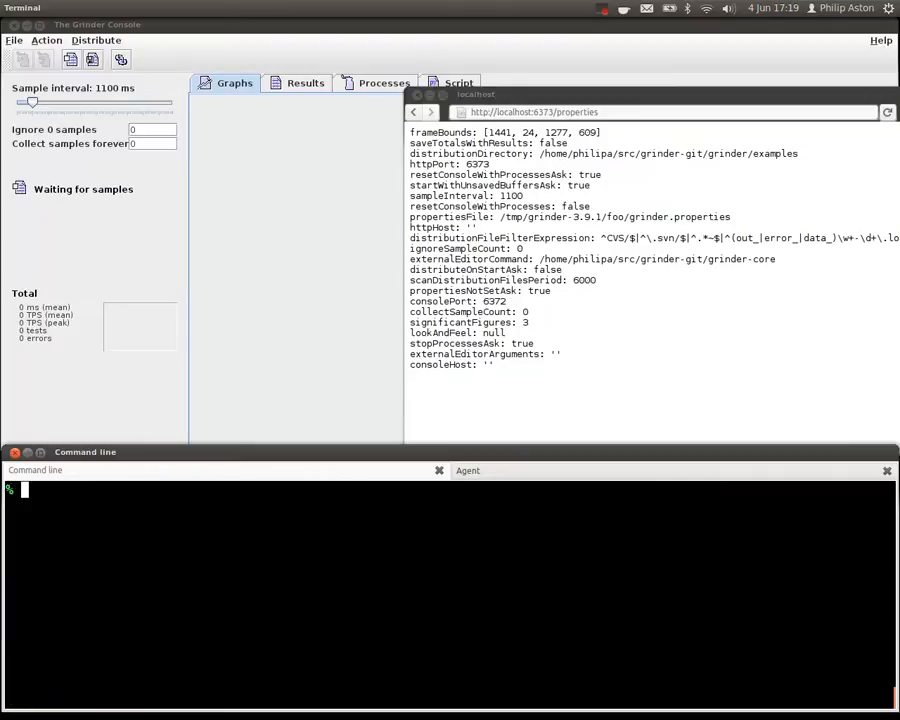
key("Up")
key("Up")
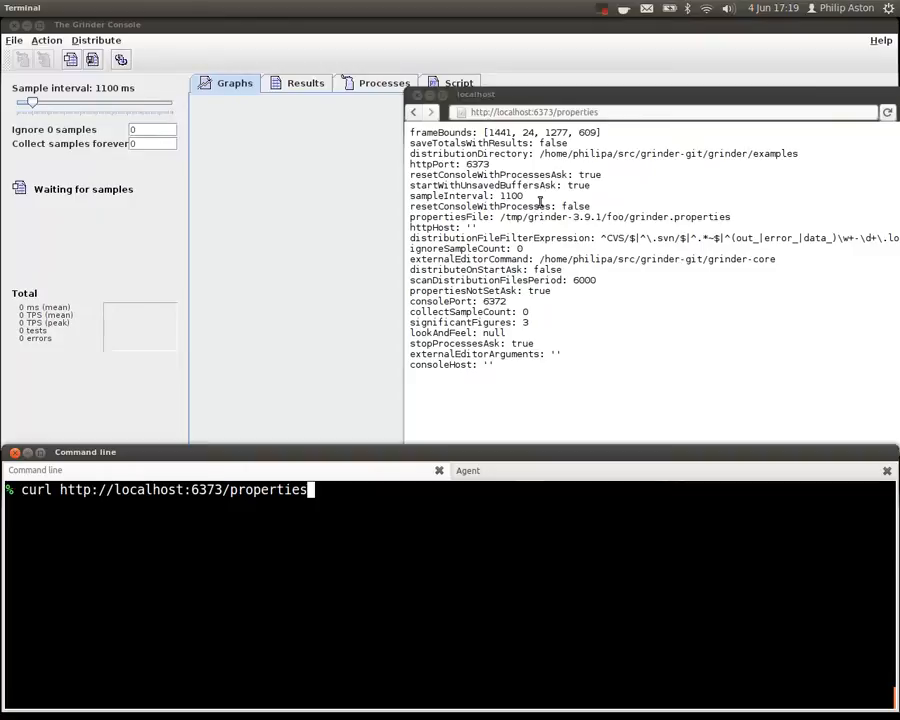
- Switch to The Grinder Console, expand and widen the script file tree, and open grinder.properties from the examples directory for viewing
left_click(378, 200)
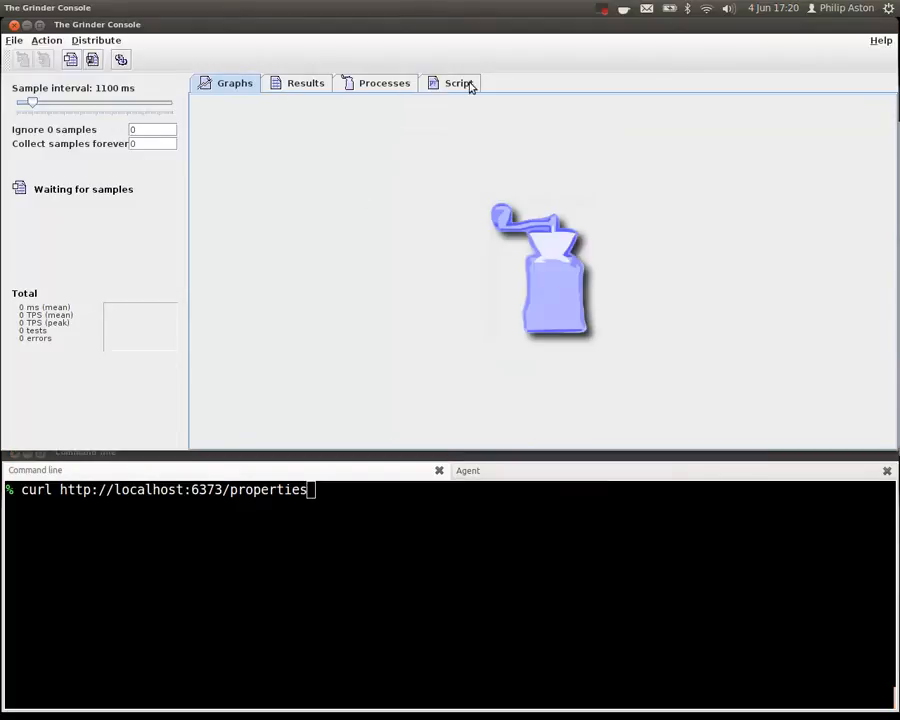
left_click(452, 85)
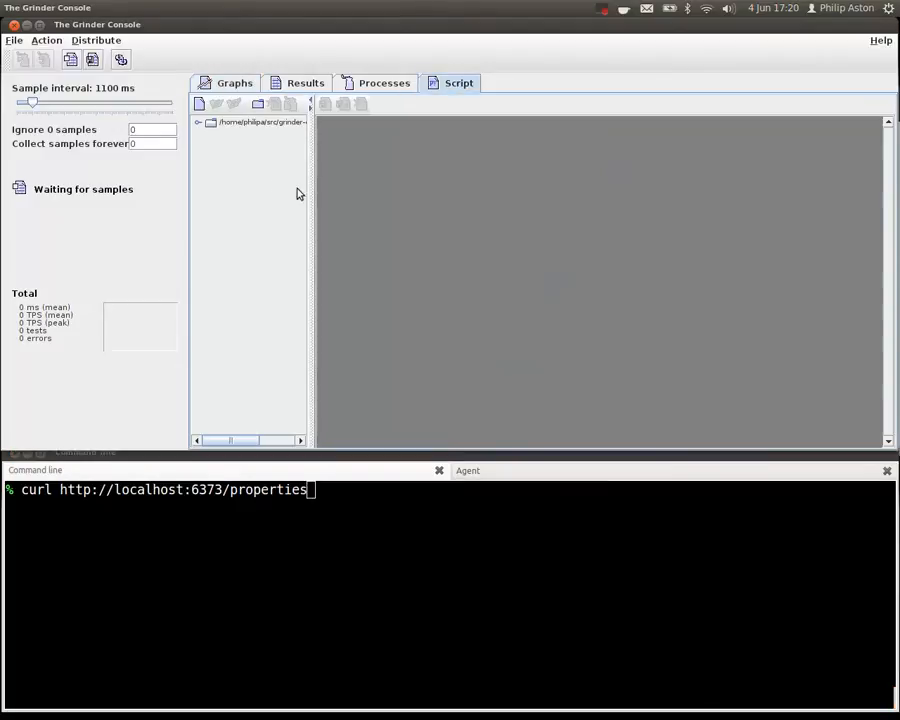
double_click(210, 125)
left_click_drag(307, 184, 402, 192)
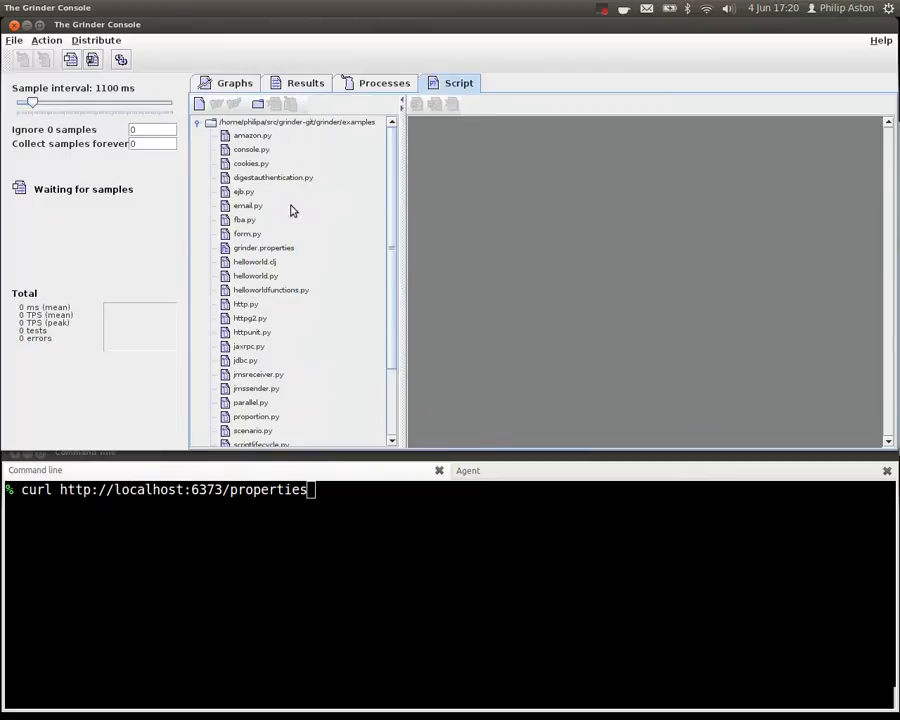
left_click_drag(398, 315, 416, 261)
left_click(270, 250)
double_click(270, 255)
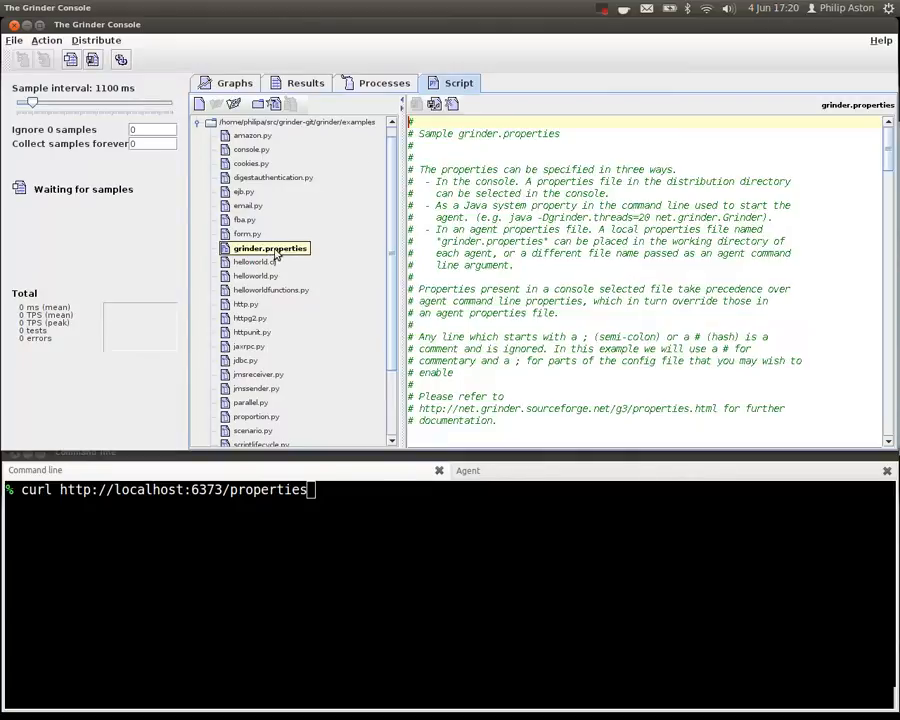
scroll(888, 180, "down", 1)
left_click_drag(889, 185, 889, 241)
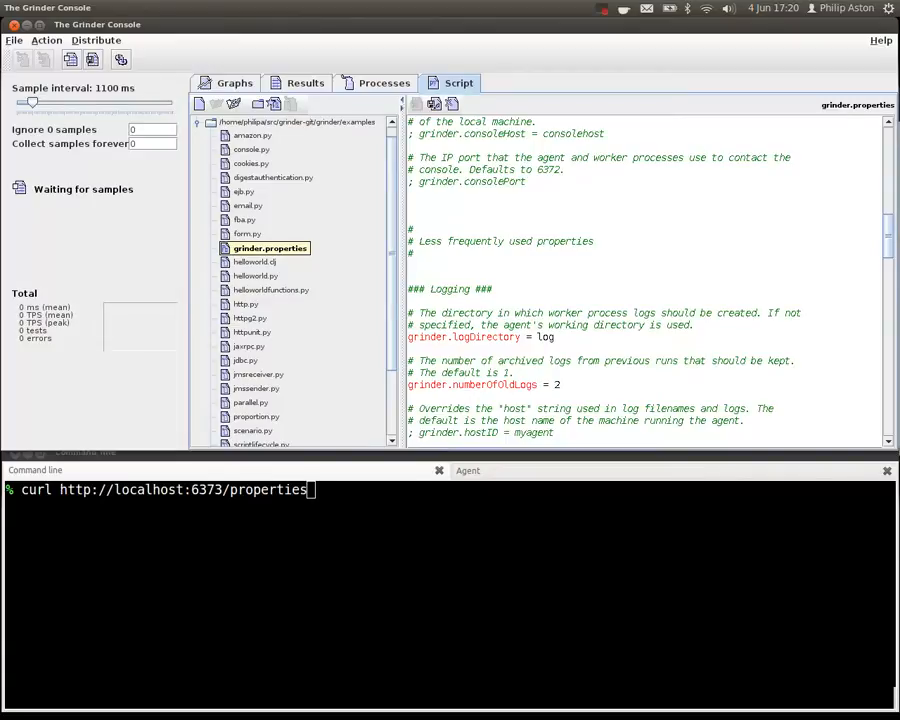
- Bring the browser's properties page in front of the console, and insert -X PUT after curl in the terminal's pending properties command
key("alt+Tab")
key("alt+Tab")
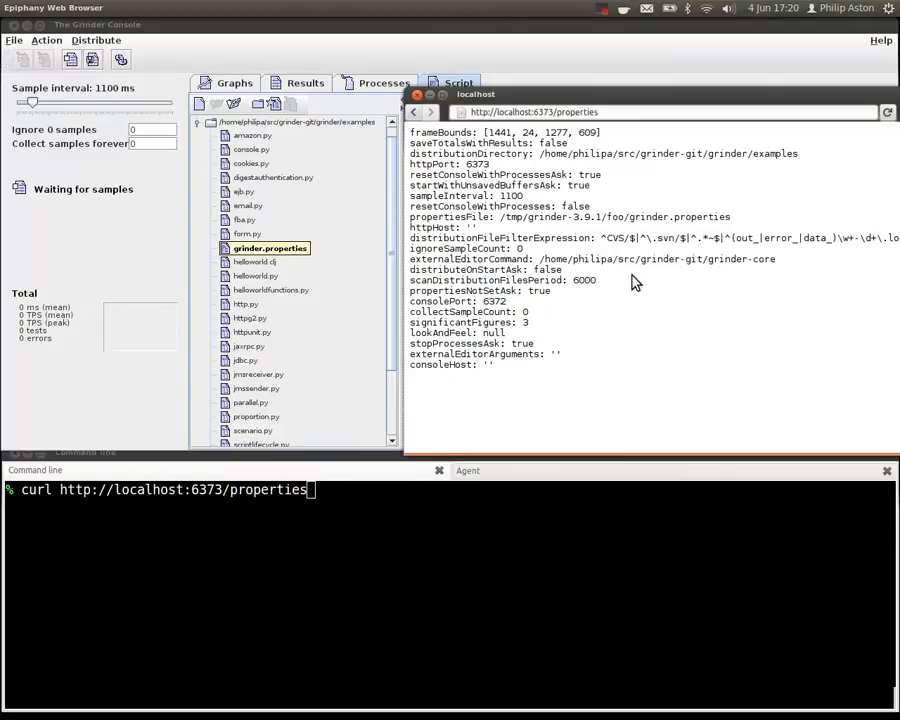
left_click(434, 587)
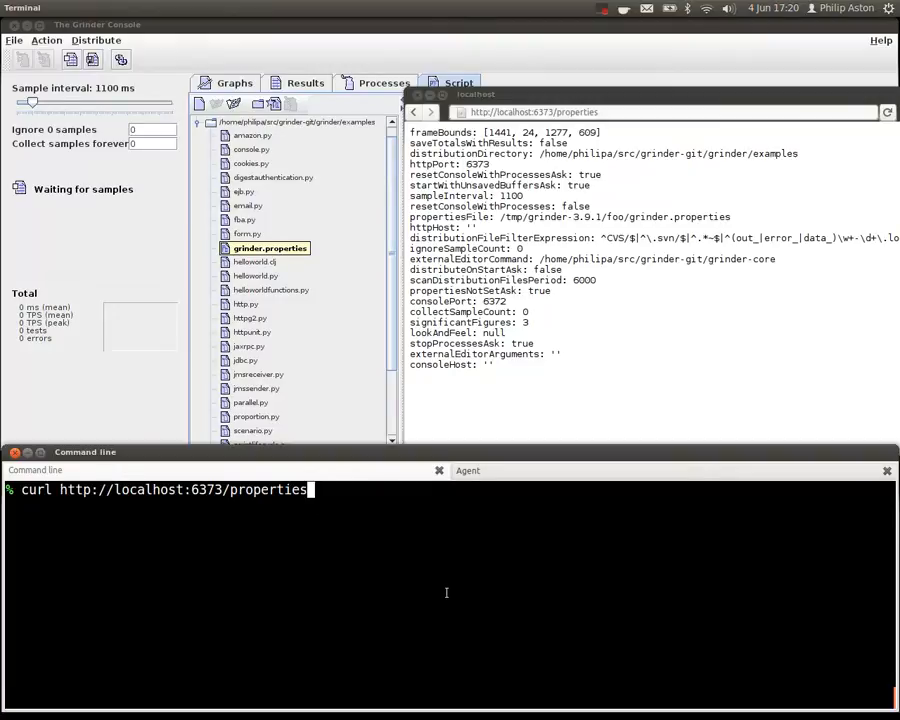
key("ctrl+a")
key("Right")
key("Right")
key("Right")
key("Right")
type("-")
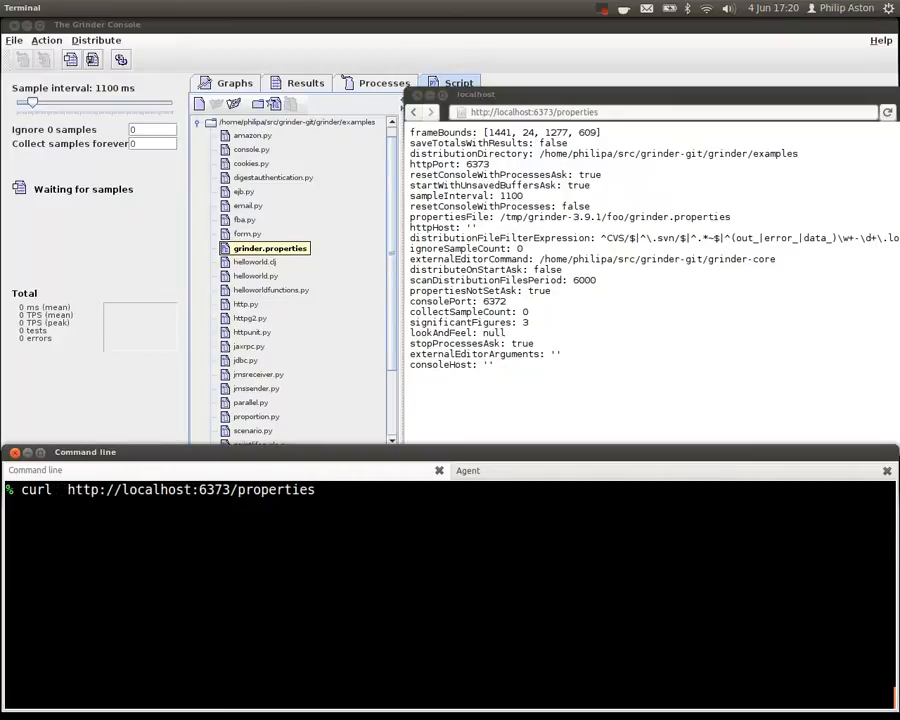
type("XPUT")
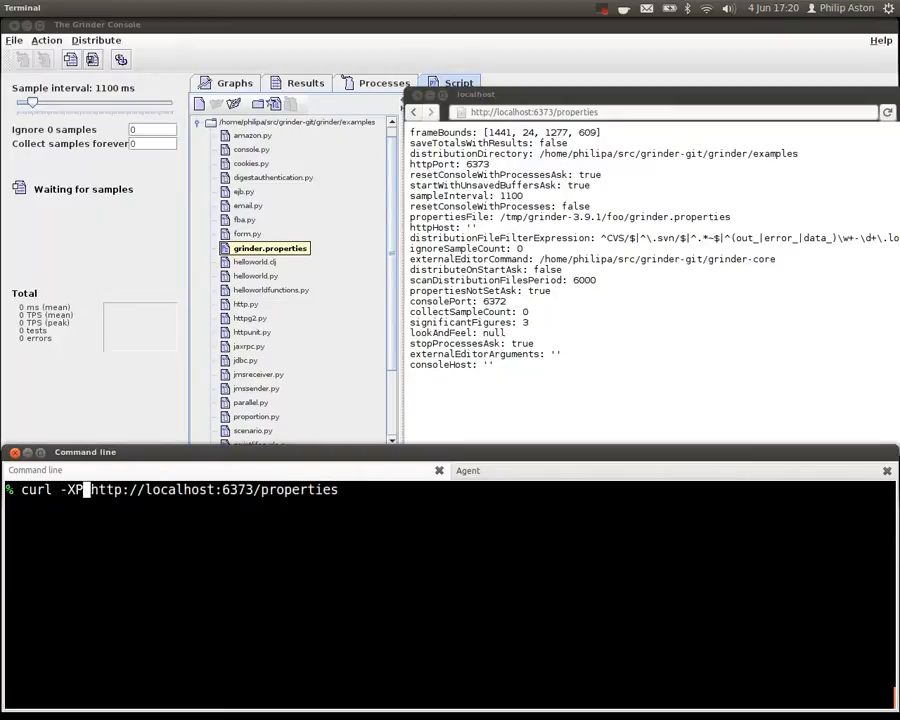
key("BackSpace")
key("BackSpace")
type("PUT")
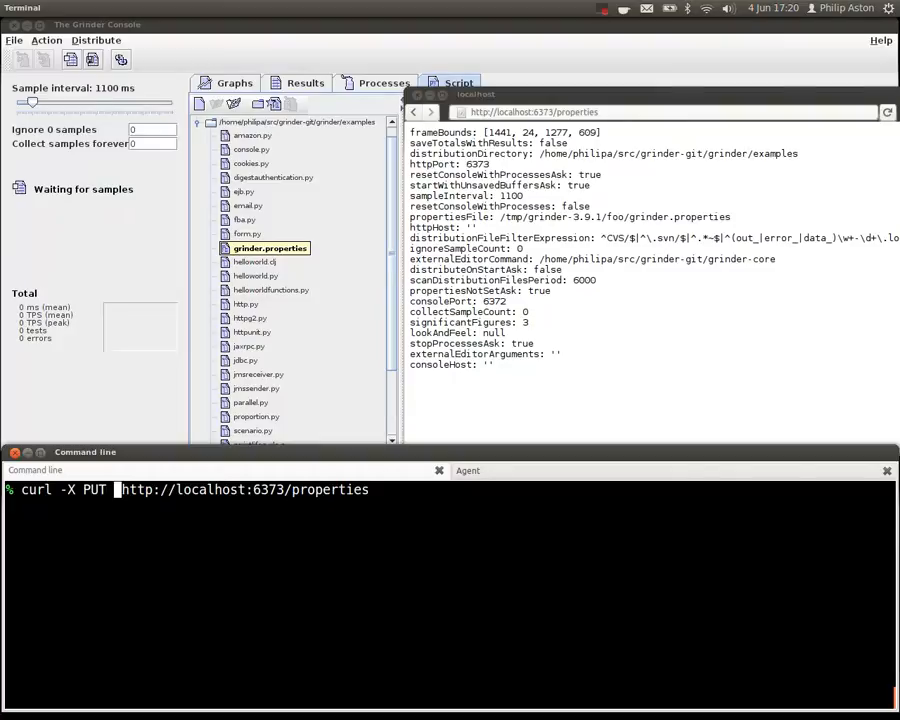
- Add the header -H "Content-Type: application/json" before the URL in the PUT command
type("-H ")
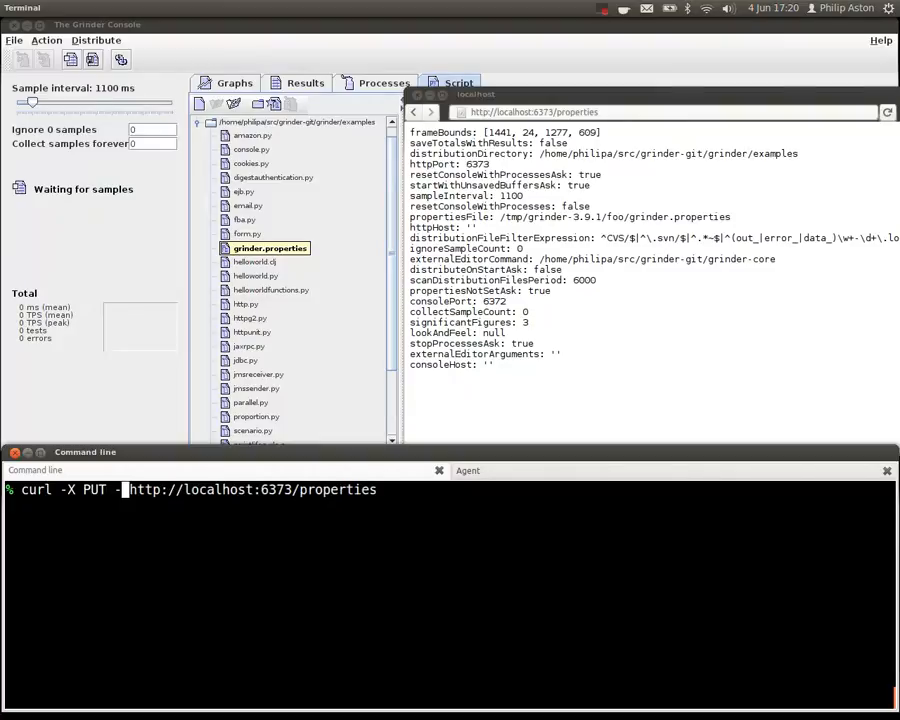
type("\"Conte")
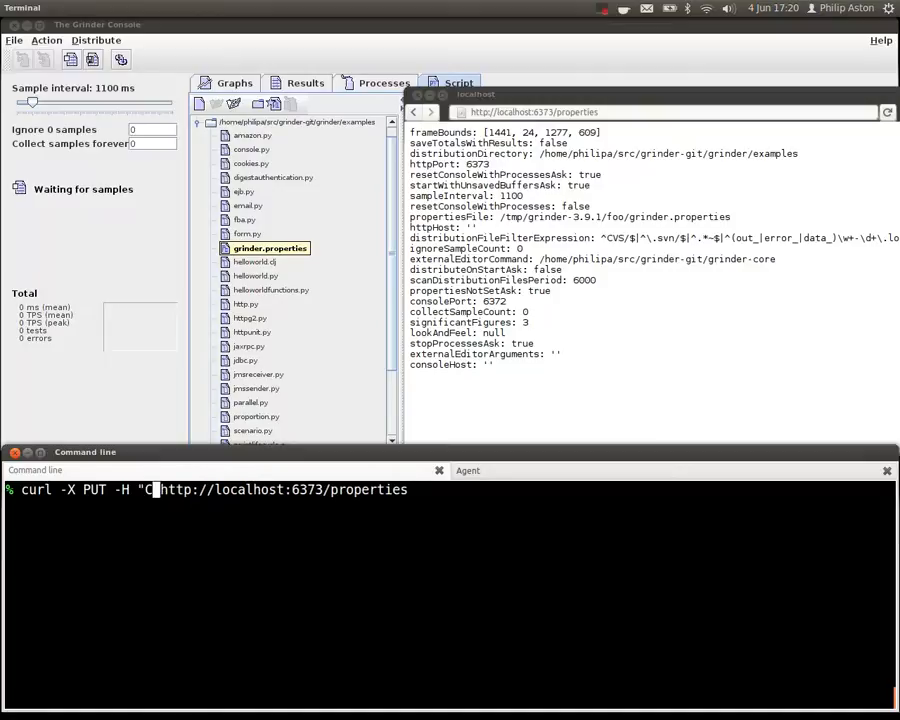
type("nt-Type: app")
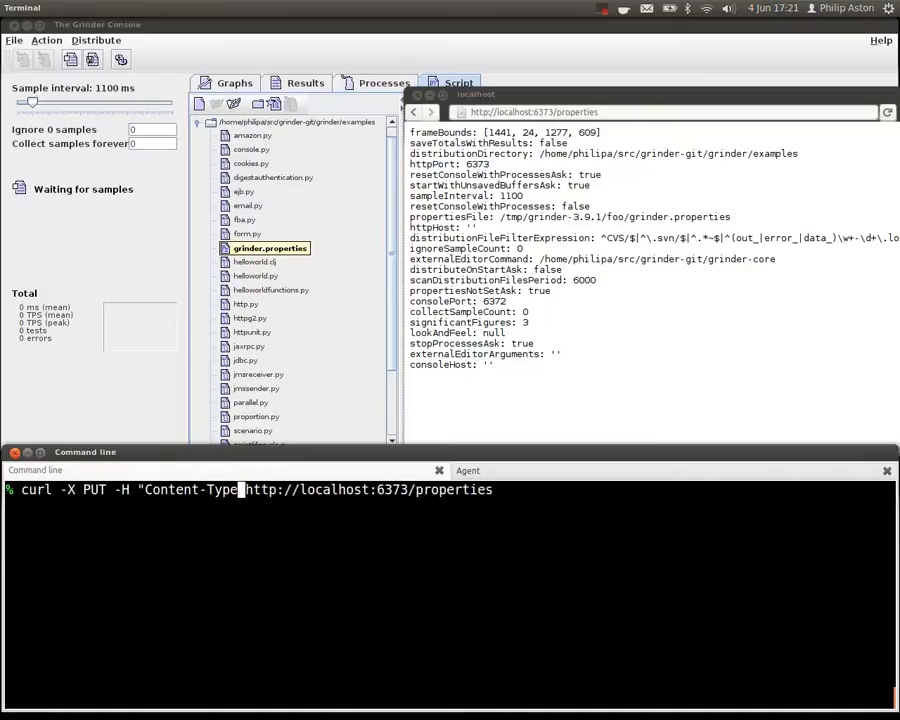
type("lication/json\"")
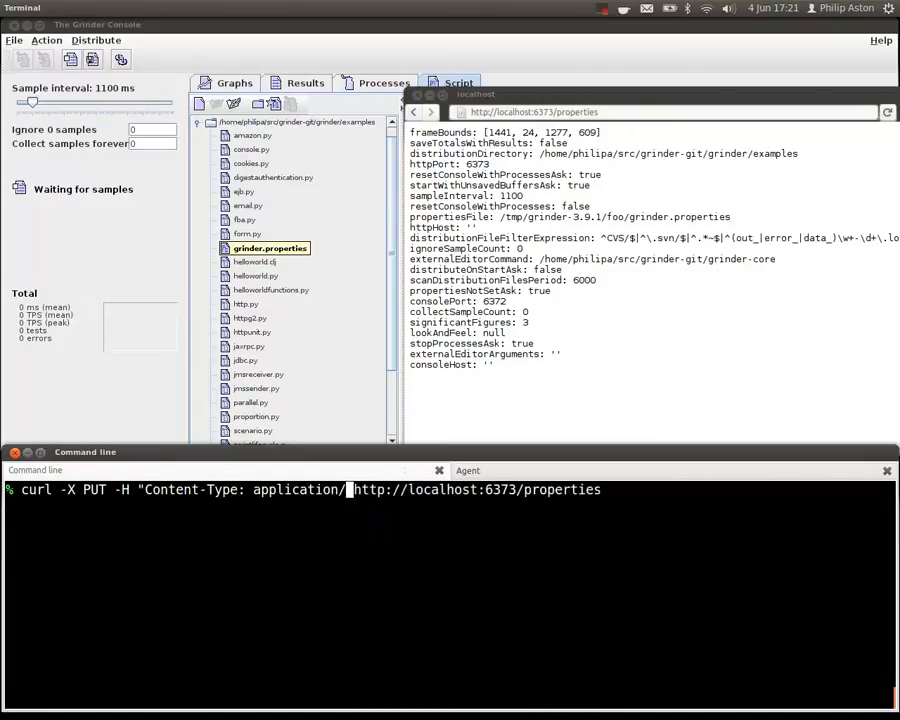
key("End")
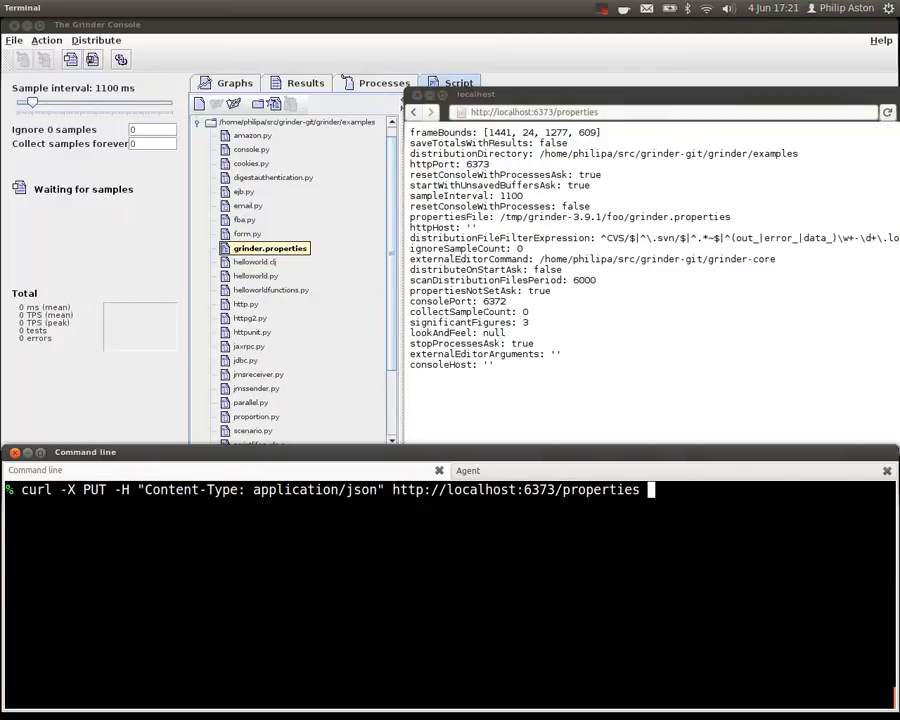
- Append -d '{"propertiesFile" : "grinder.properties"}' to the command, copying the property name from the browser page, and run the PUT request
type("-d '{")
double_click(466, 217)
key("ctrl+c")
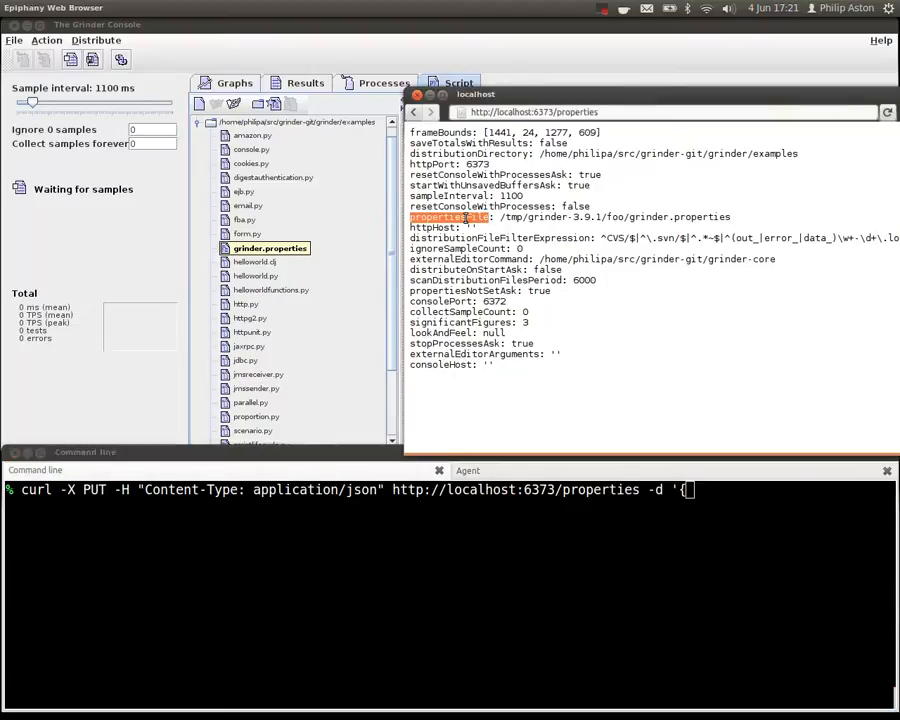
left_click(772, 530)
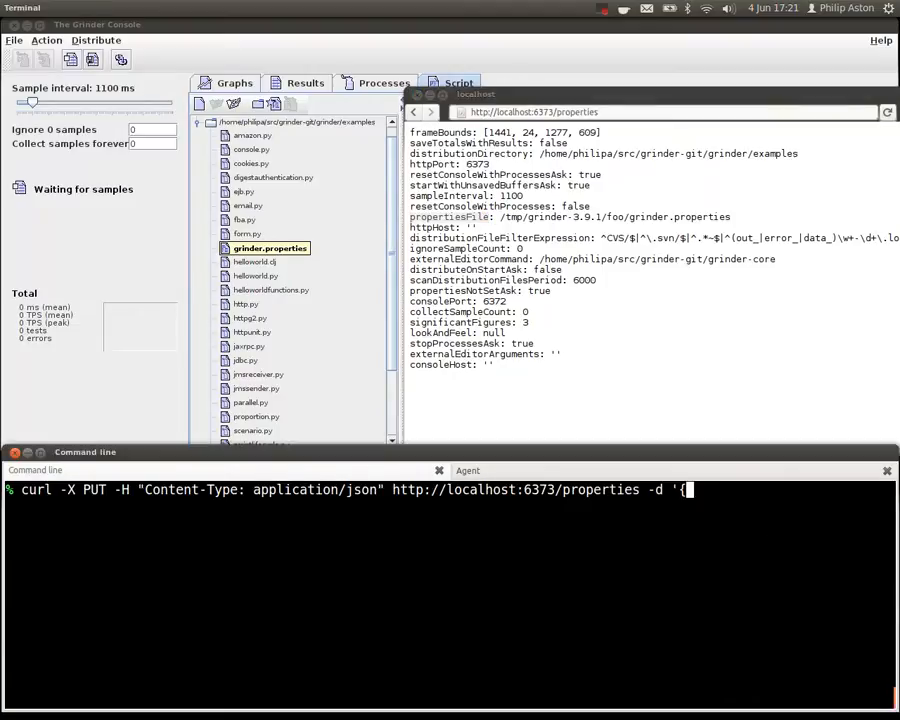
type("\"")
middle_click(772, 530)
type("\" : ")
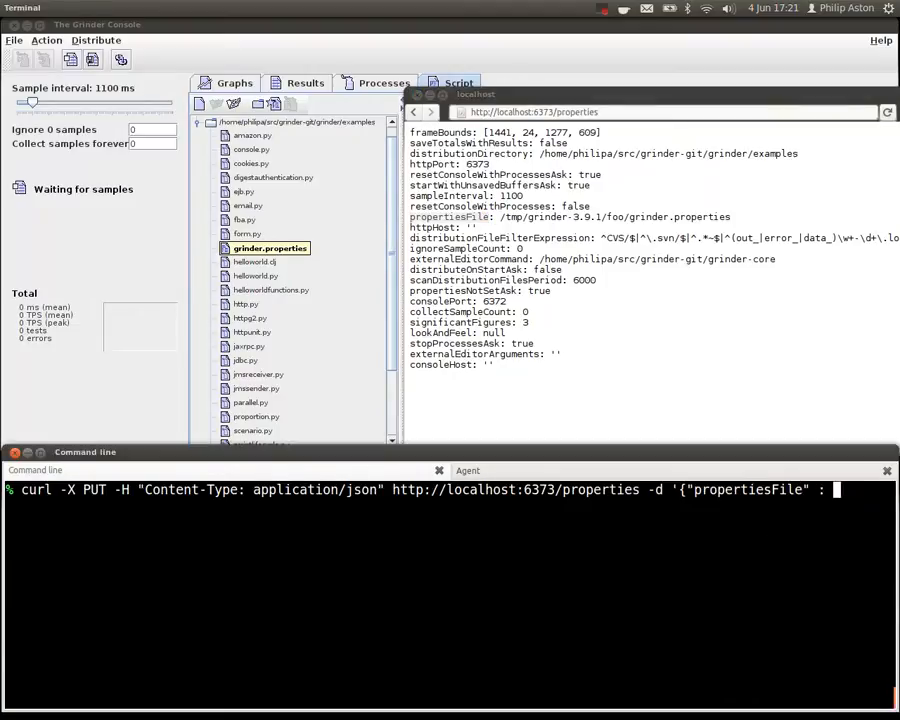
type("\"grinder.")
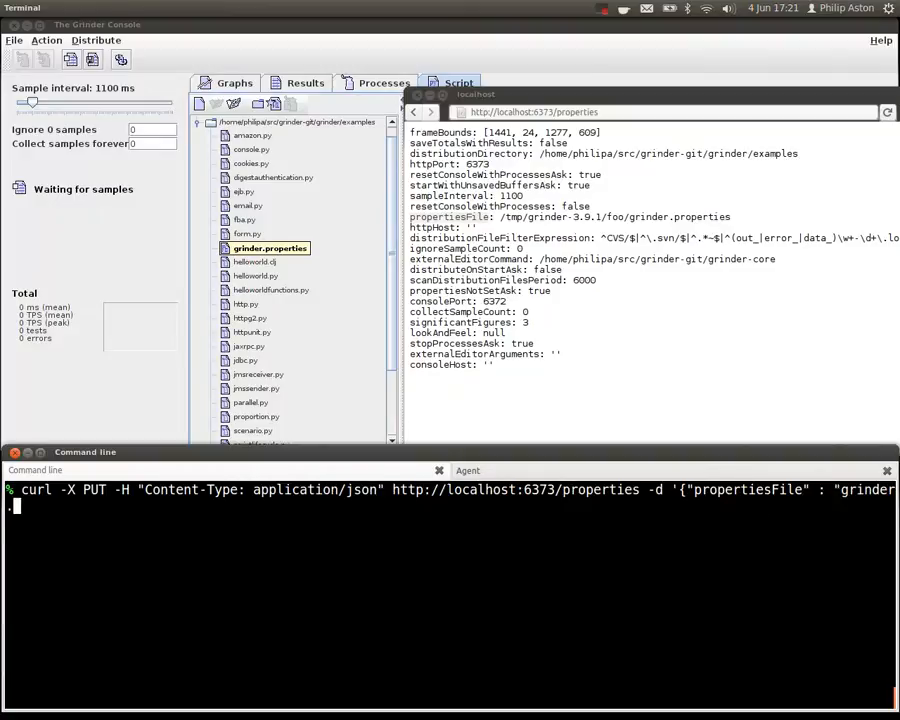
type("properties\"")
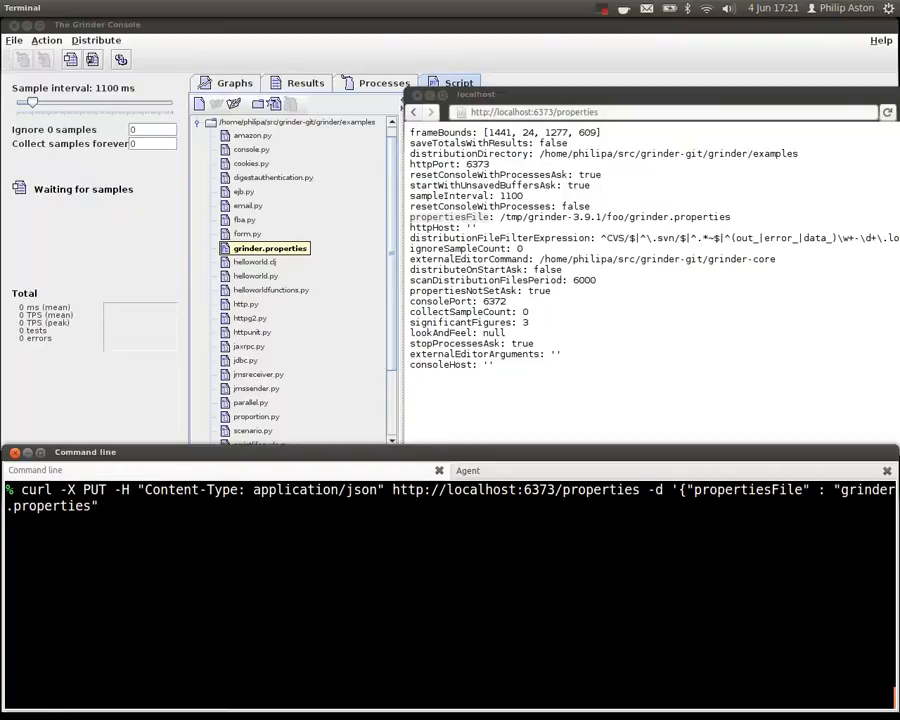
type("}'")
key("Return")
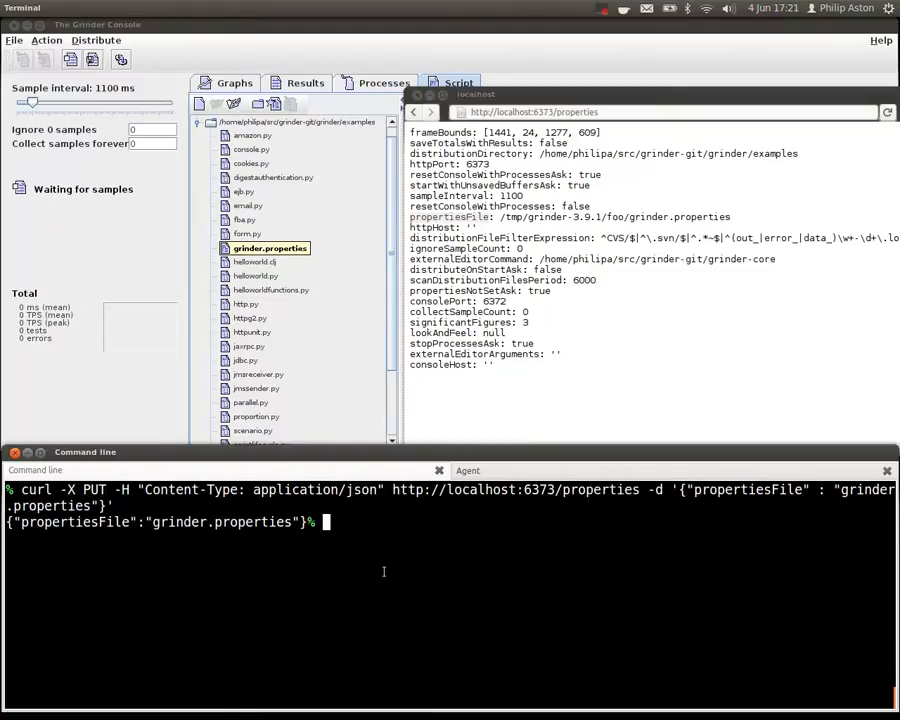
key("ctrl+l")
key("Up")
key("Up")
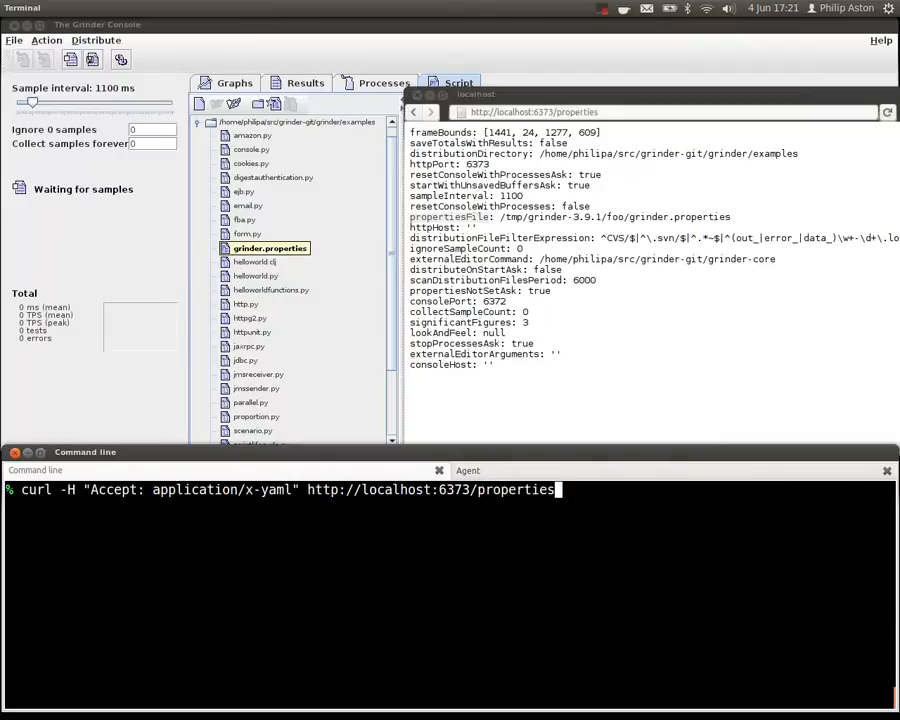
key("Up")
key("Return")
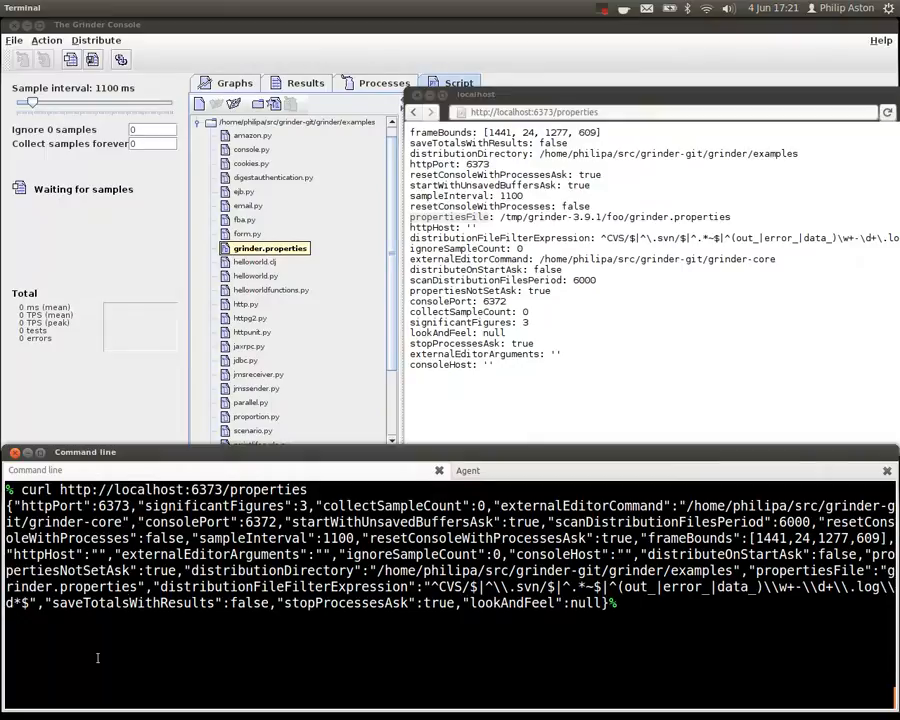
key("alt+Tab")
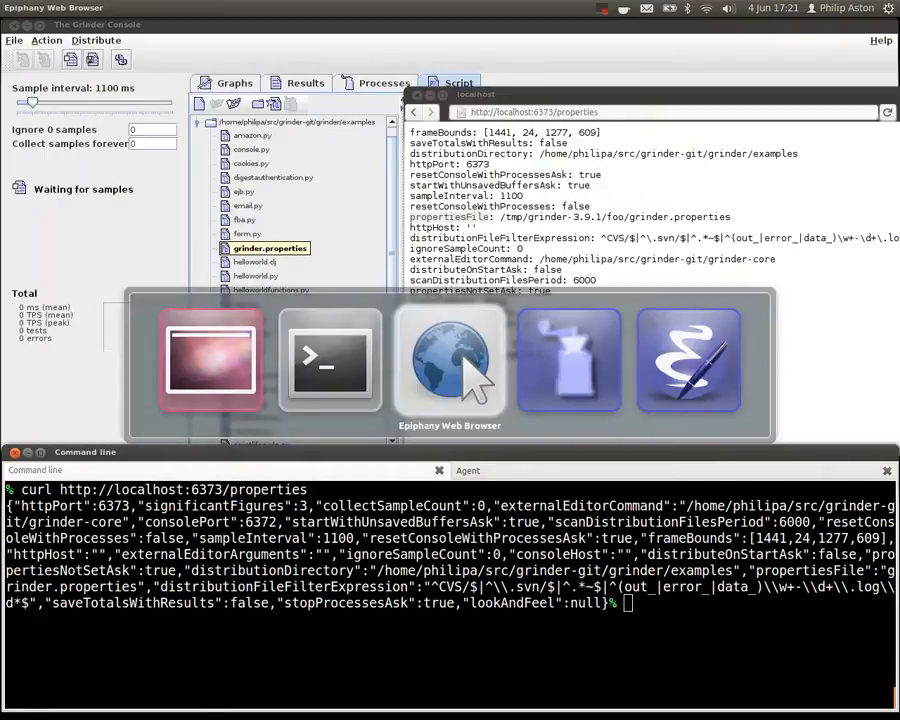
key("Escape")
key("alt+Tab")
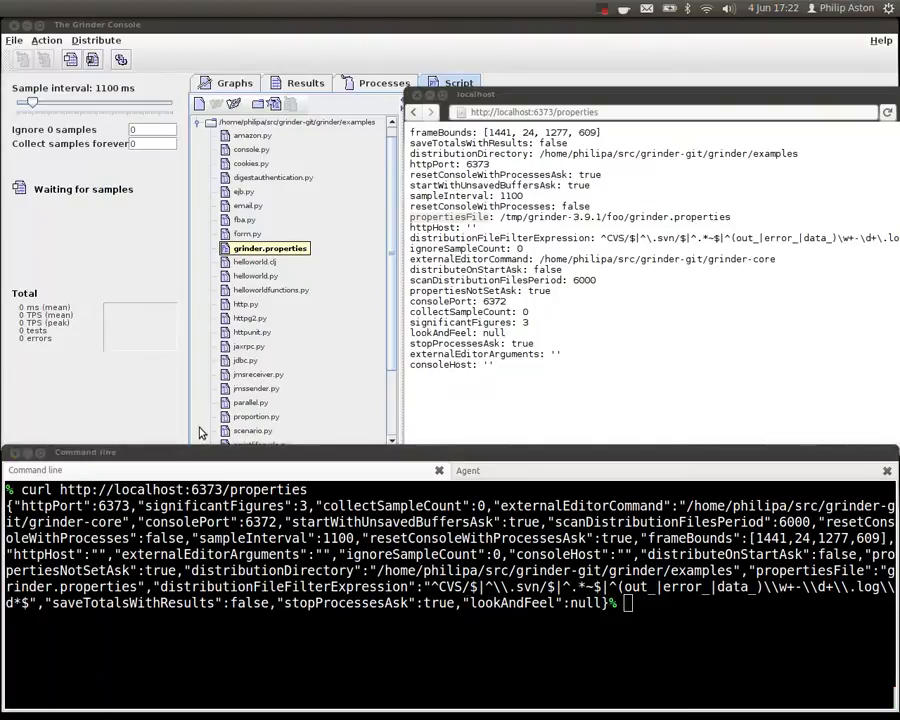
- Switch to the Agent terminal session, clear it, and change the working directory to /tmp
left_click(506, 472)
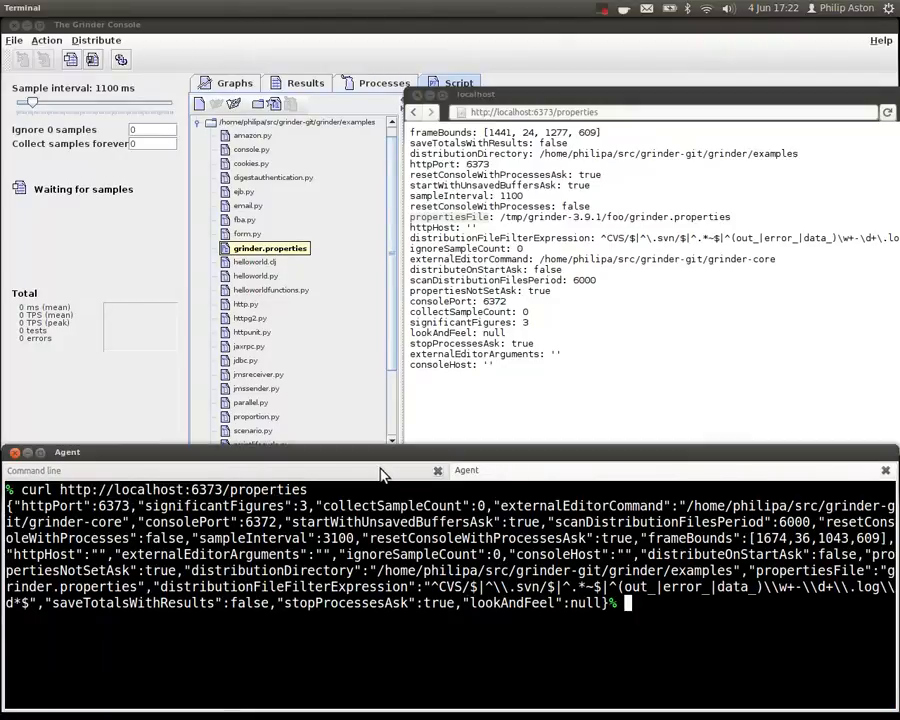
left_click(416, 474)
left_click(470, 472)
key("ctrl+l")
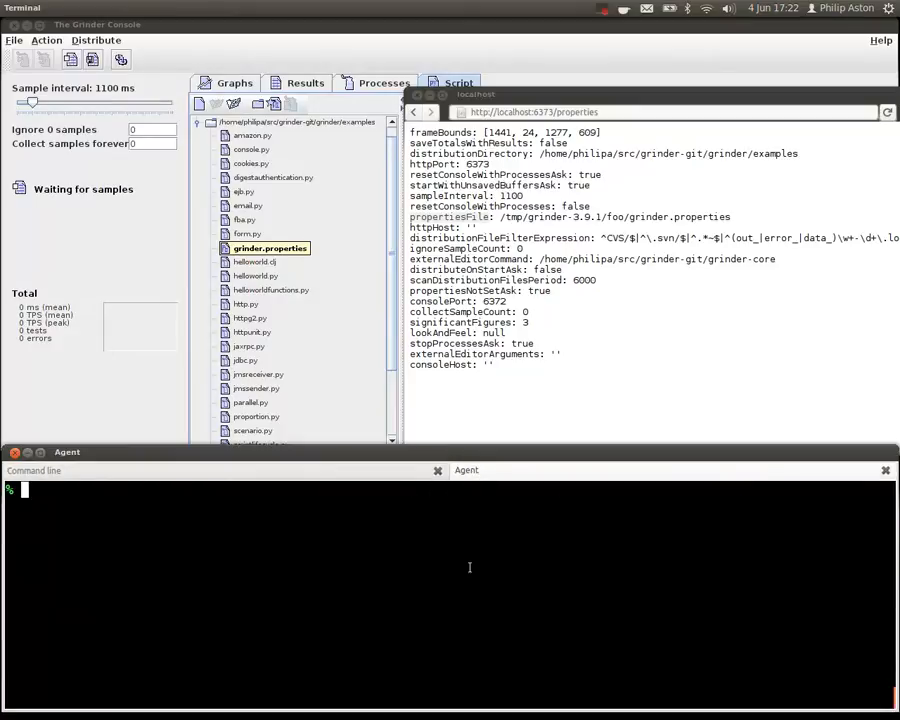
type("cd /tmp")
key("Return")
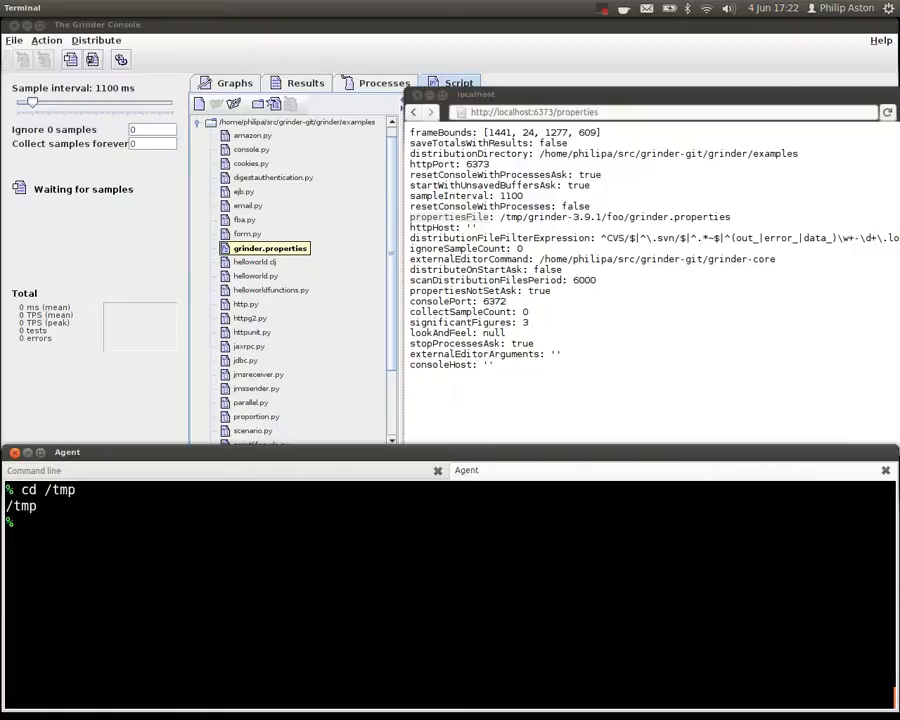
- Start the agent with the recalled command java -cp ~/src/grinder-git/grinder/target/grinder-3.10-SNAPSHOT/lib/grinder.jar net.grinder.Grinder, and show the console's process status
key("ctrl+r")
type("java")
key("Escape")
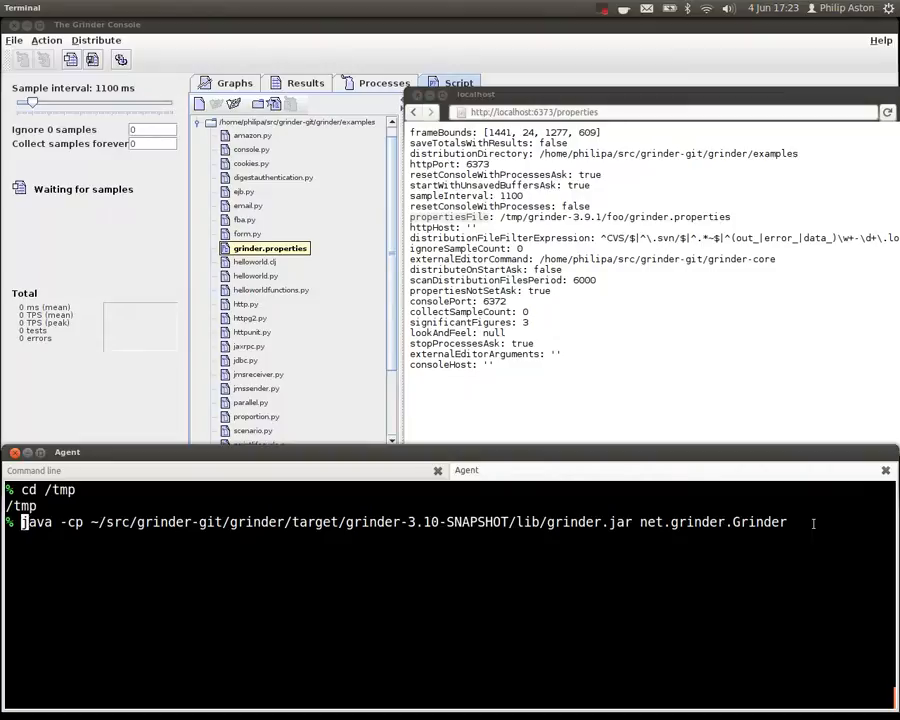
key("Return")
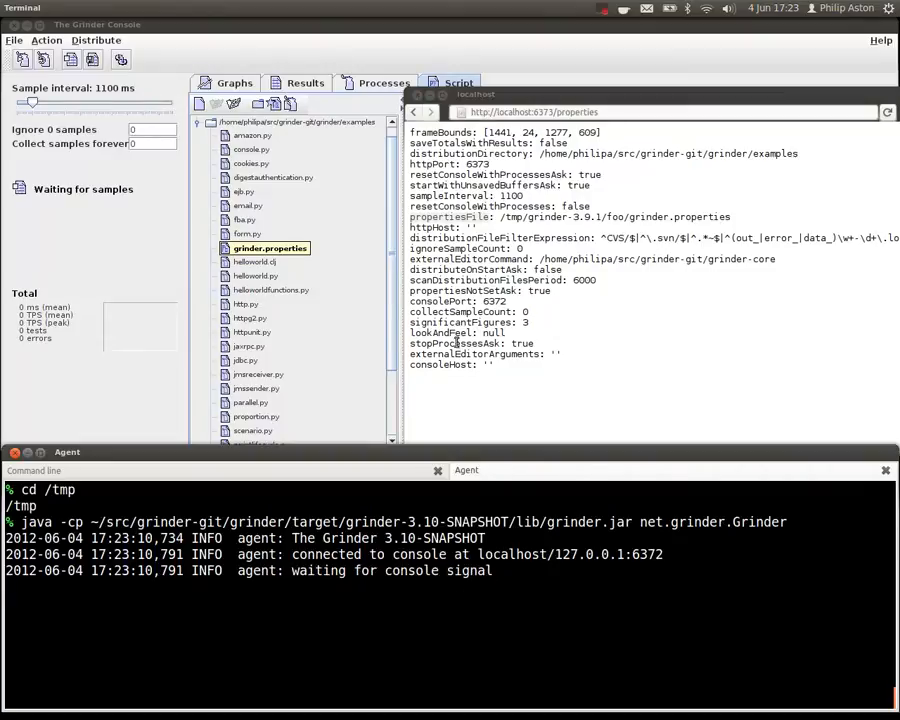
left_click(370, 82)
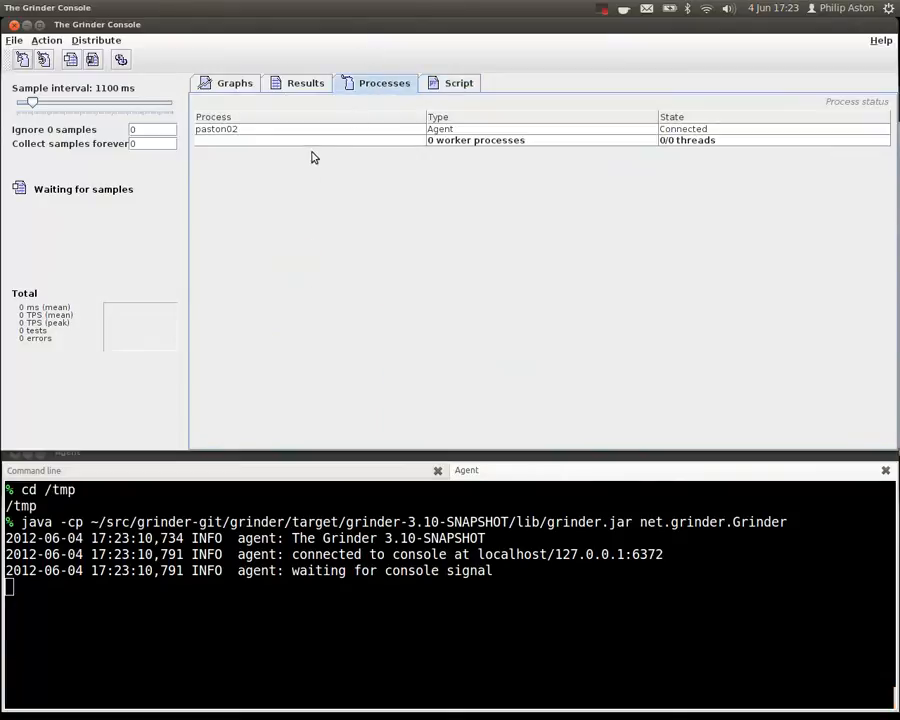
left_click(192, 472)
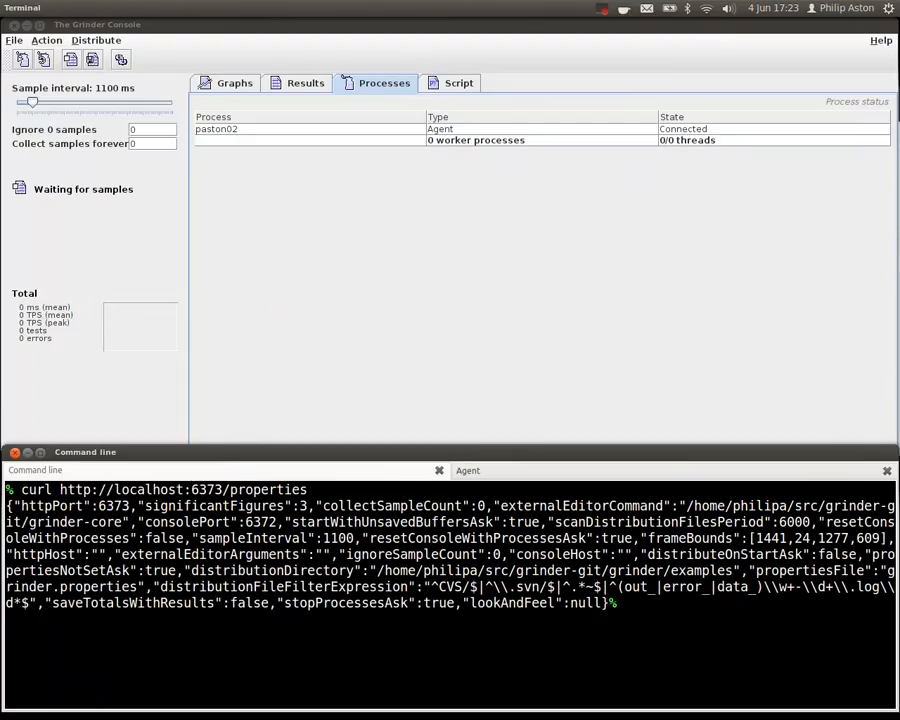
key("ctrl+l")
type("curl")
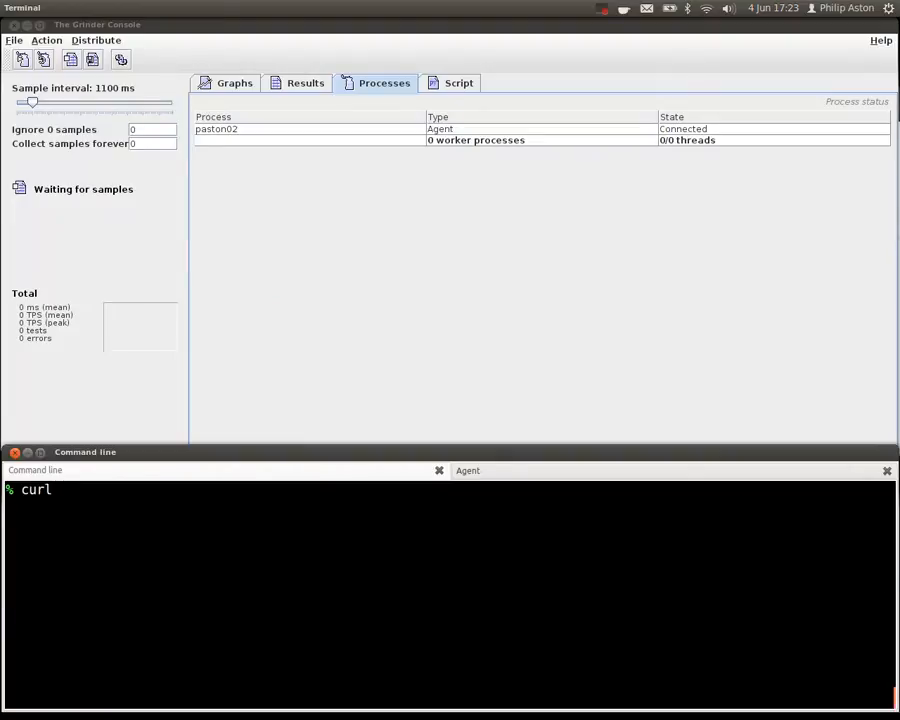
type("http://localhost:6373")
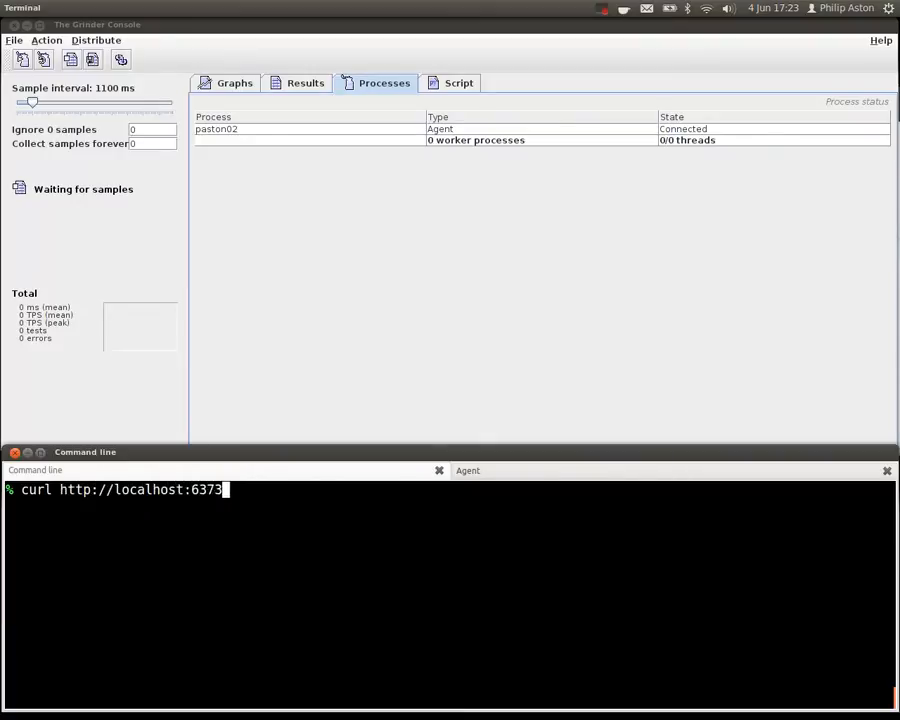
type("/agents/status")
key("Return")
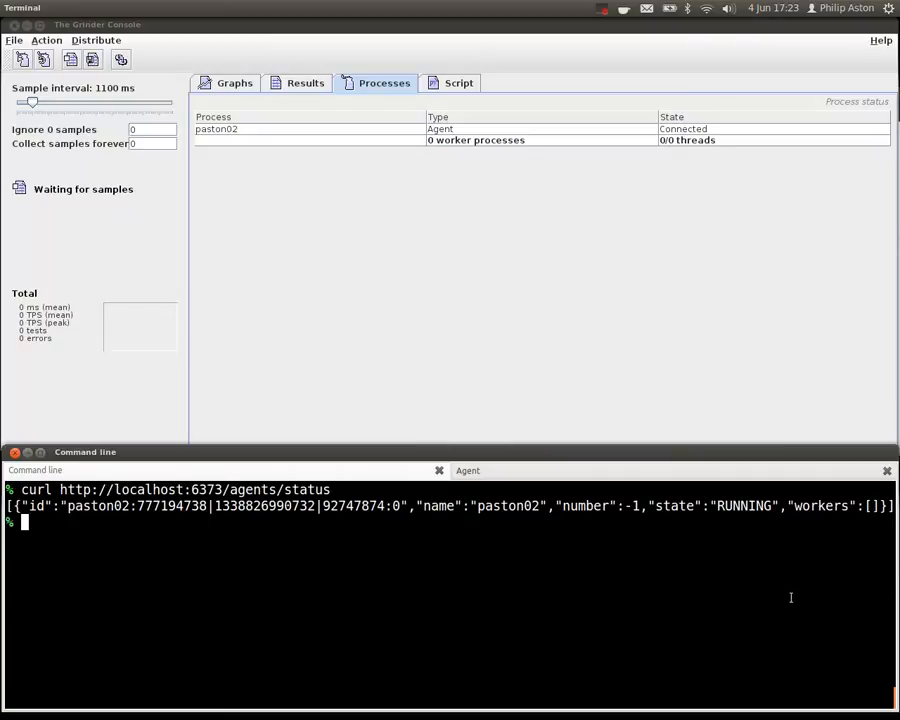
left_click(455, 83)
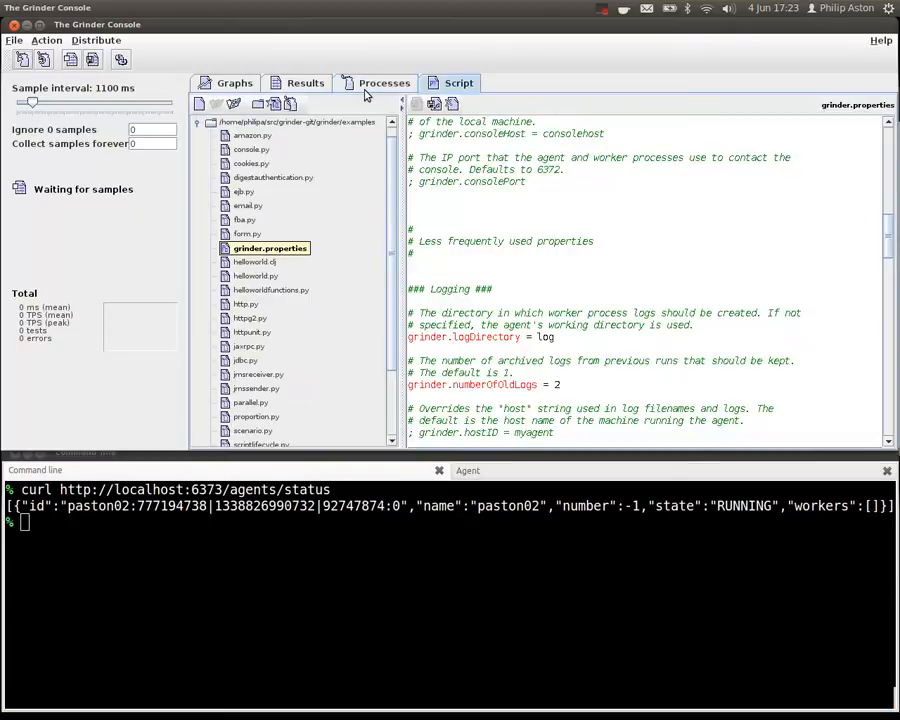
left_click(376, 86)
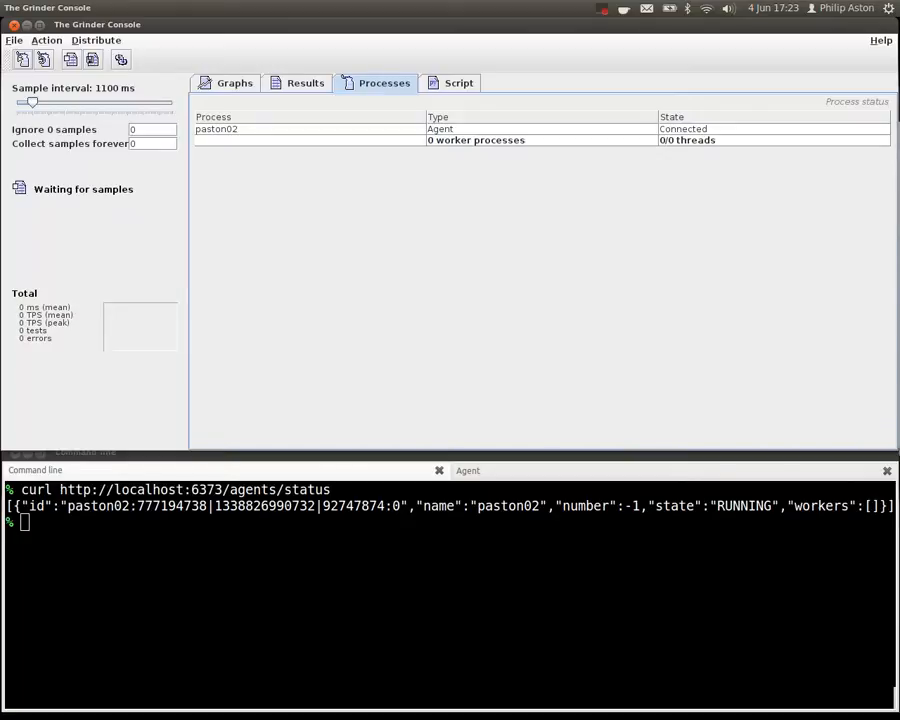
left_click(338, 662)
key("Up")
key("BackSpace")
key("BackSpace")
key("BackSpace")
key("BackSpace")
key("BackSpace")
key("BackSpace")
key("BackSpace")
key("BackSpace")
key("BackSpace")
key("BackSpace")
key("BackSpace")
key("BackSpace")
key("BackSpace")
type("files/satus")
key("BackSpace")
key("BackSpace")
key("BackSpace")
key("BackSpace")
type("tatus")
key("Return")
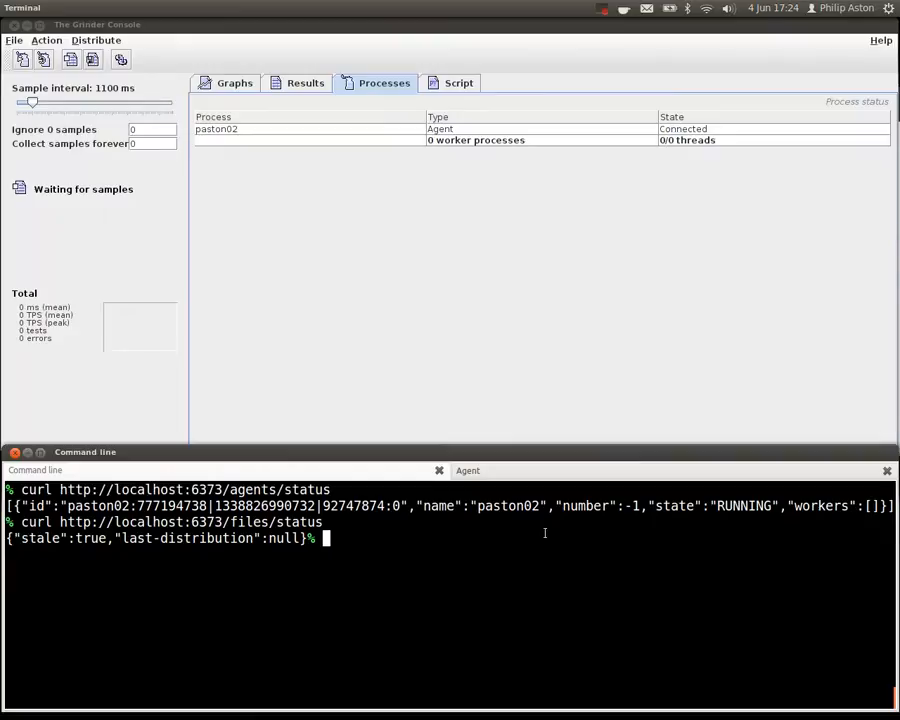
key("ctrl+l")
key("Up")
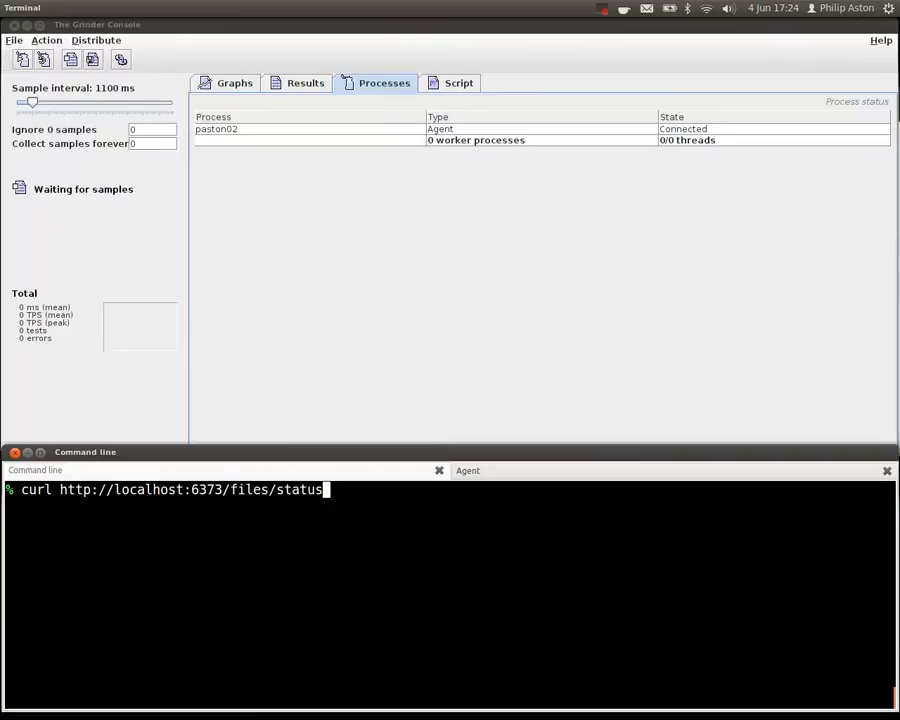
key("ctrl+a")
key("alt+f")
type("-X POST")
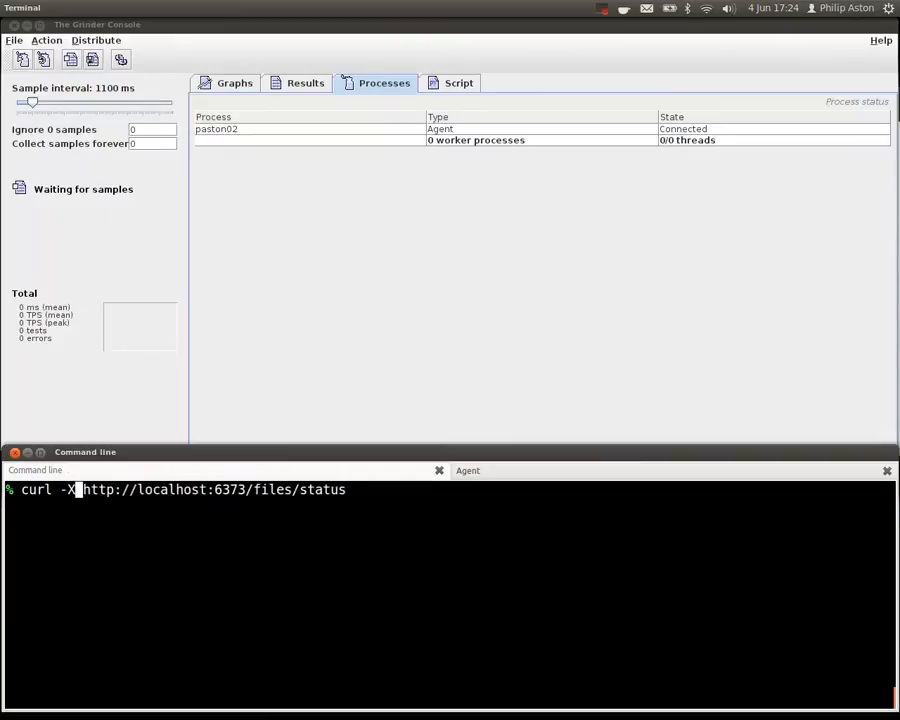
key("ctrl+e")
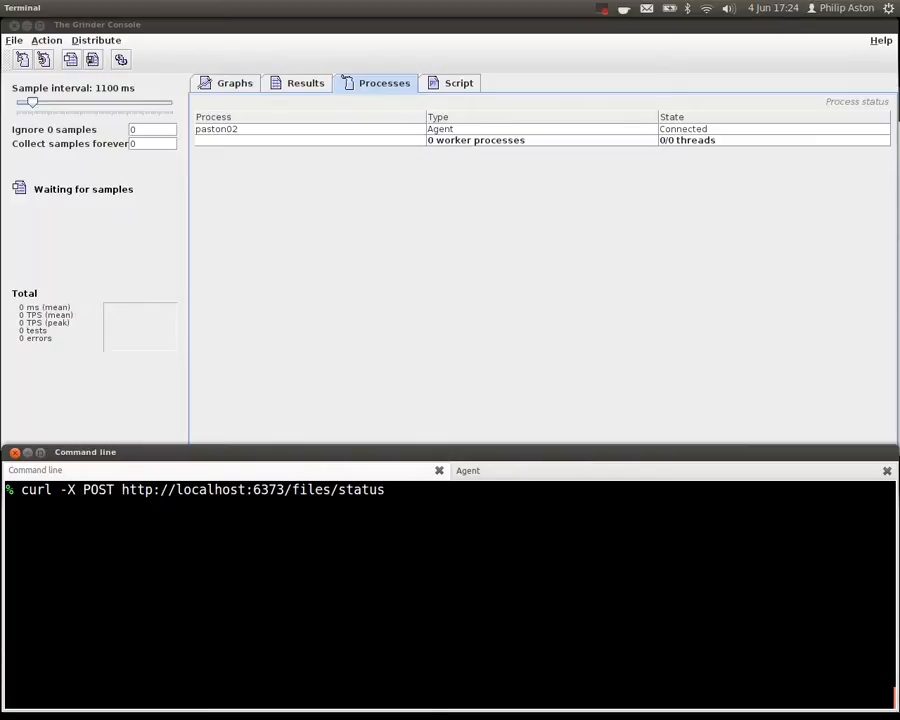
key("BackSpace")
key("BackSpace")
key("BackSpace")
key("BackSpace")
key("BackSpace")
key("BackSpace")
type("distribute")
key("Return")
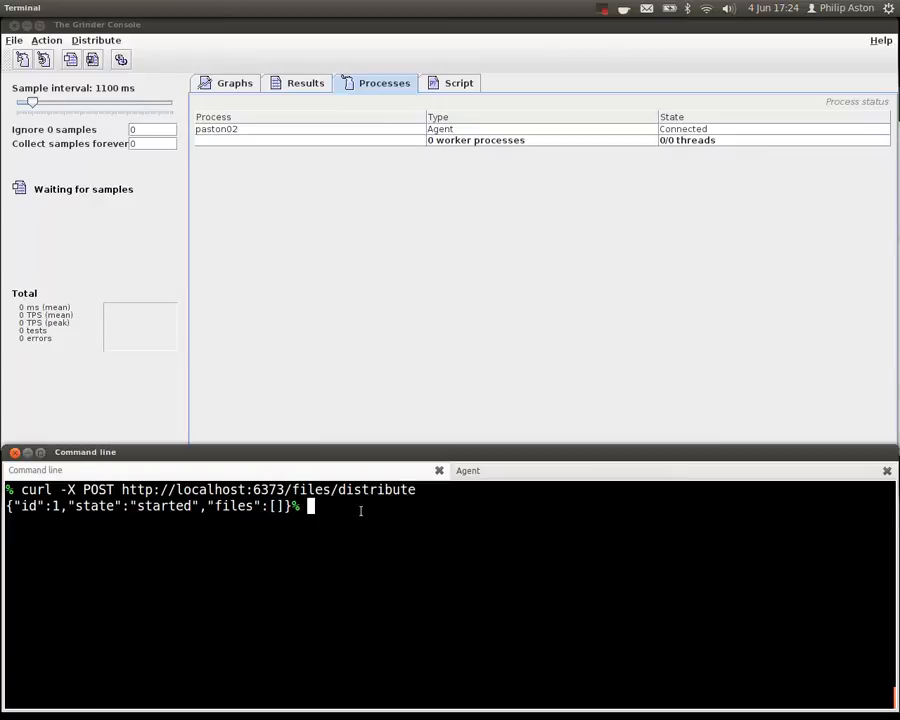
- Check the Agent session's log and the console's script file list, and return to the Command line session
left_click(510, 472)
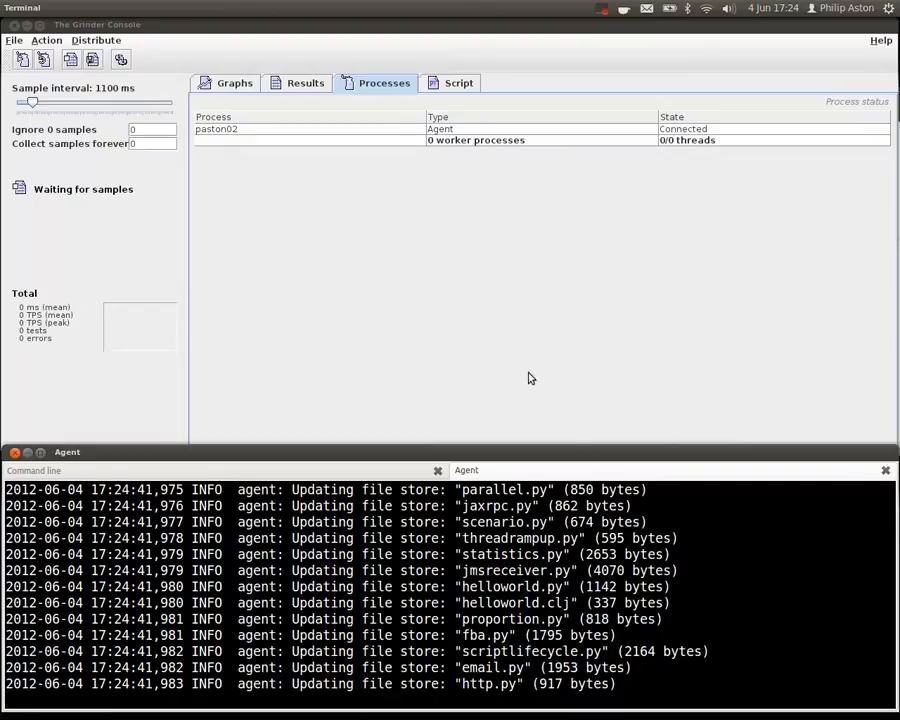
left_click(459, 83)
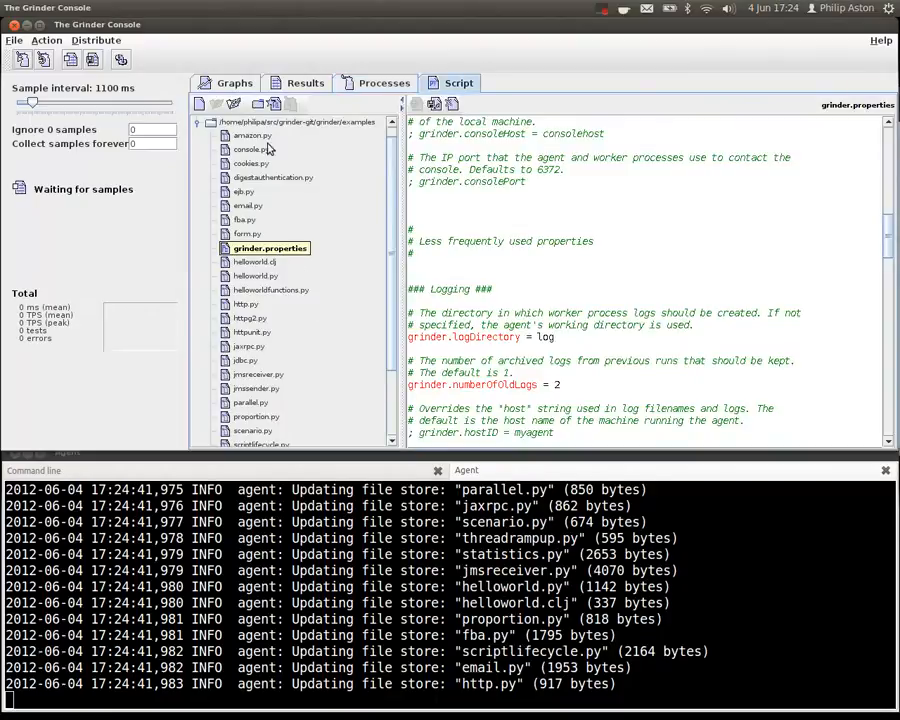
left_click(137, 470)
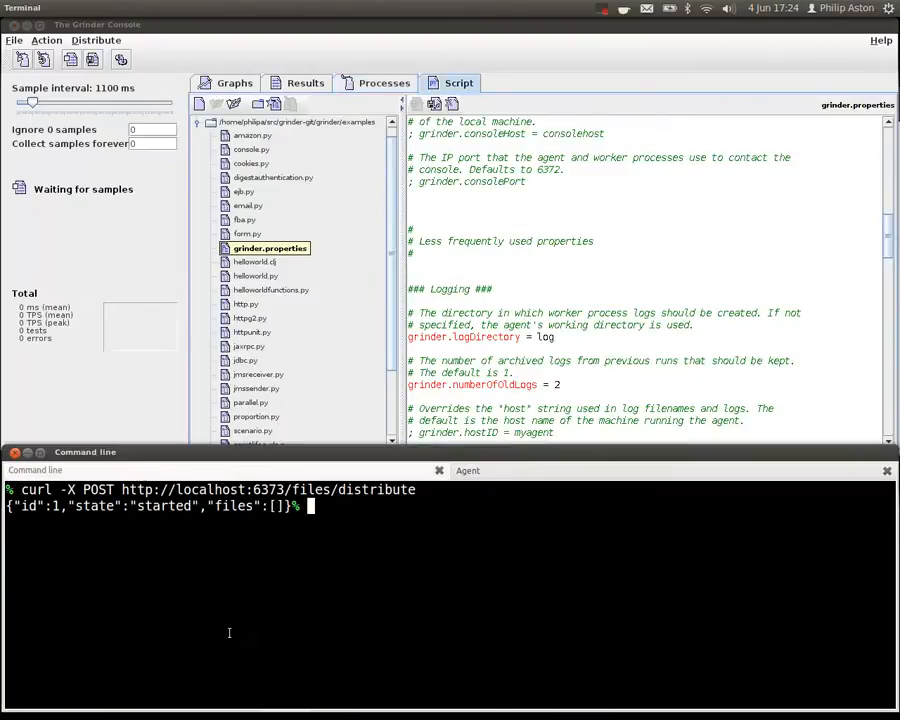
key("Up")
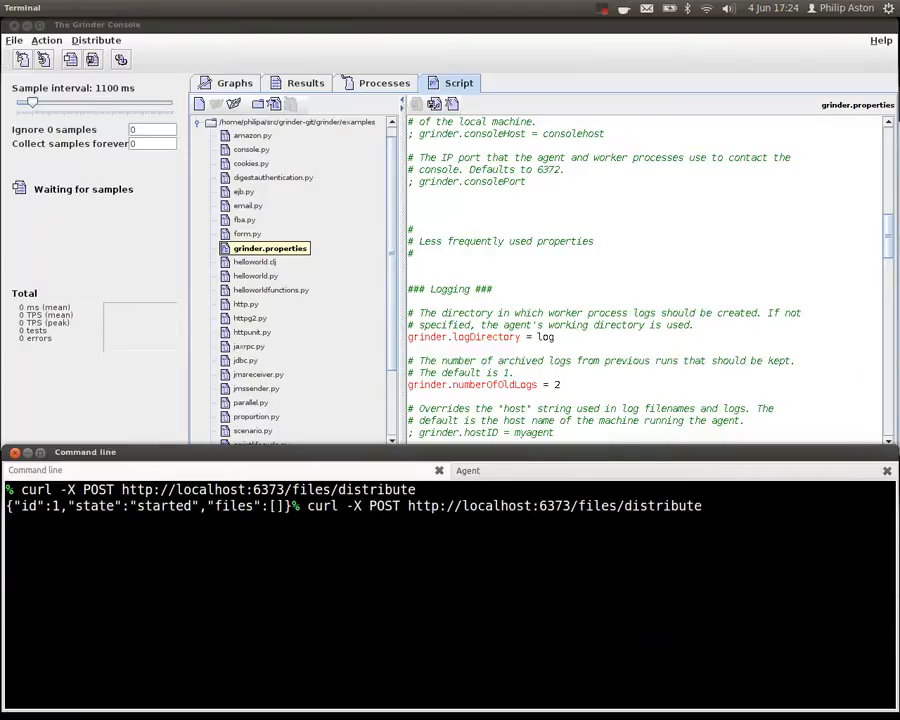
key("Up")
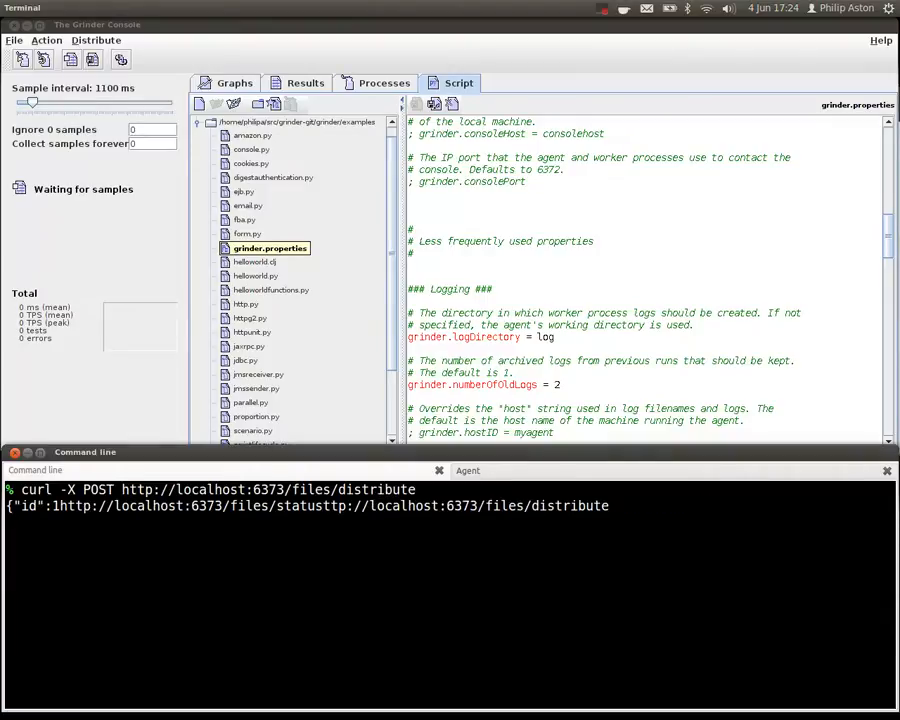
key("Return")
key("ctrl+l")
key("Up")
key("Up")
key("Return")
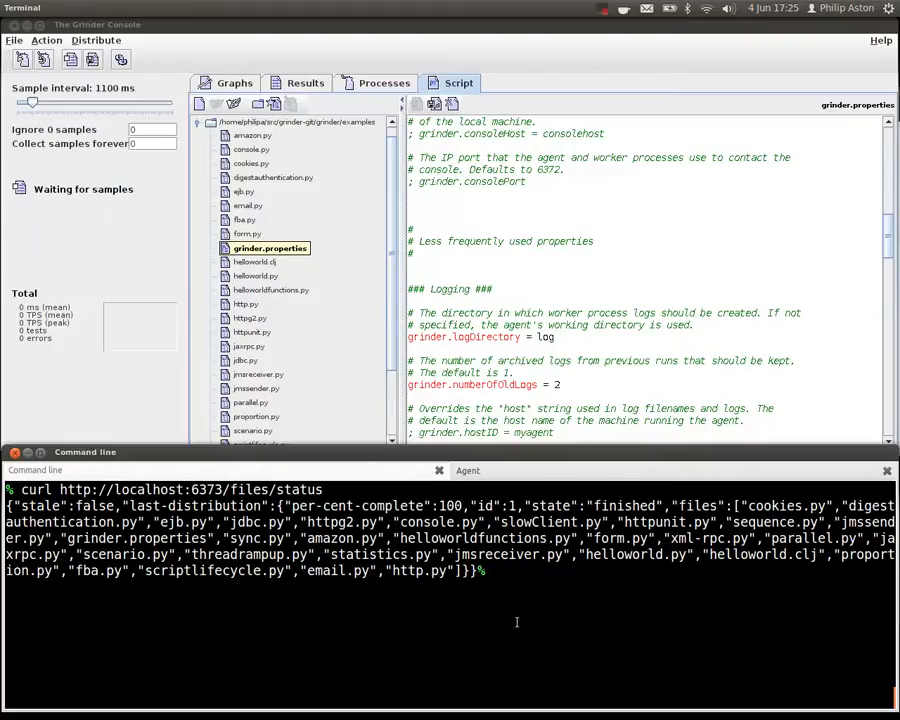
key("ctrl+l")
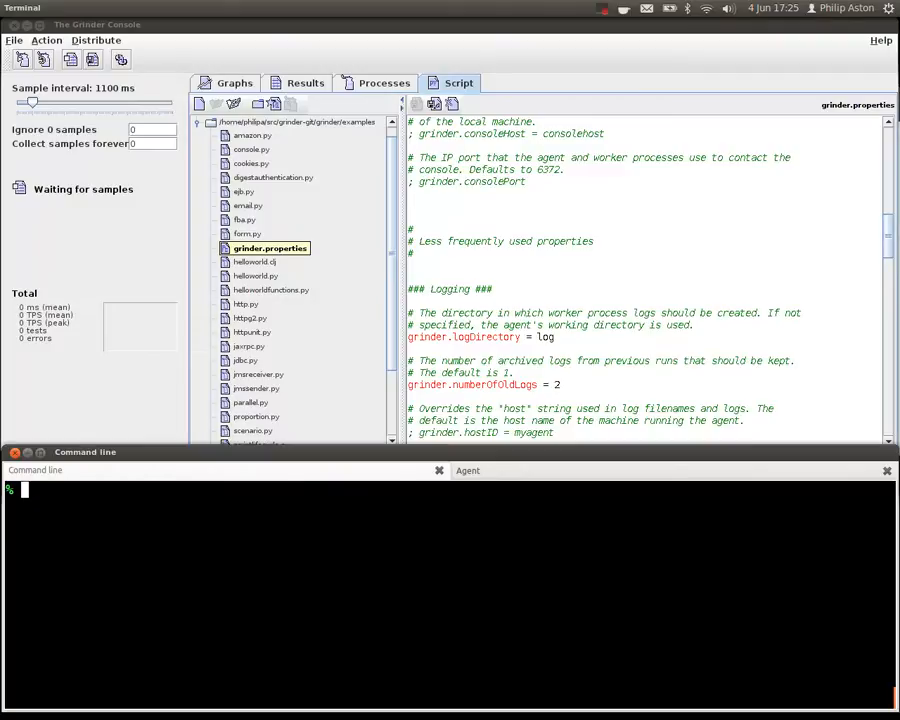
left_click(358, 86)
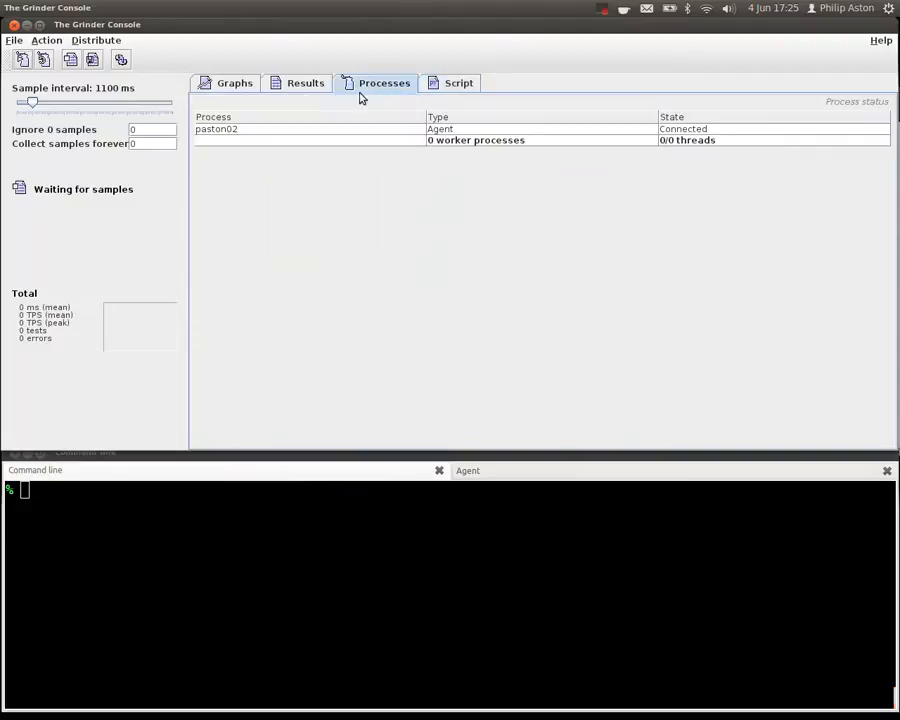
left_click(130, 576)
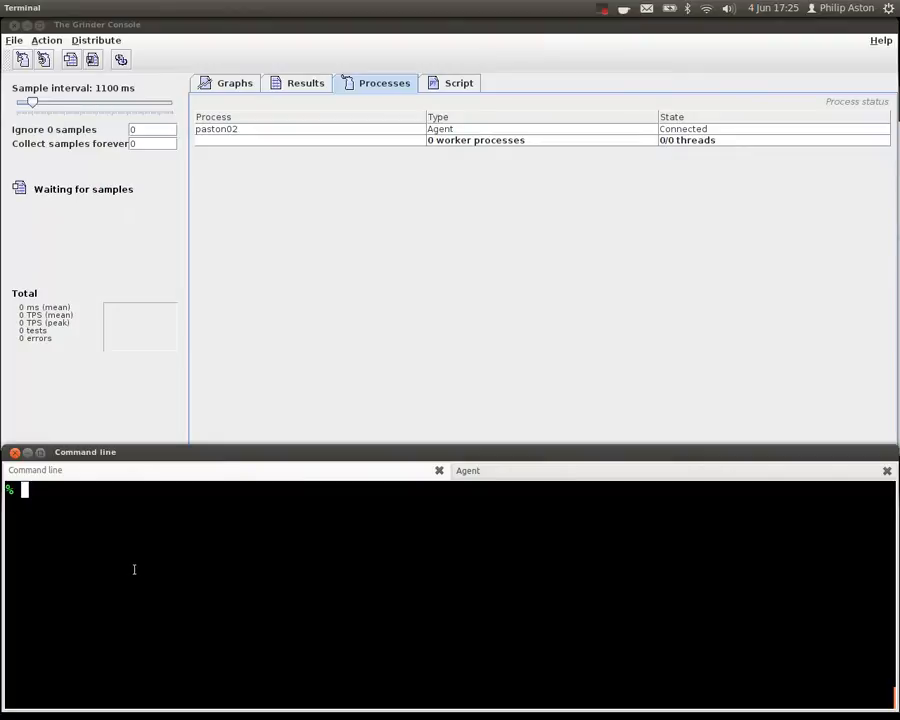
key("ctrl+r")
type("start")
key("ctrl+a")
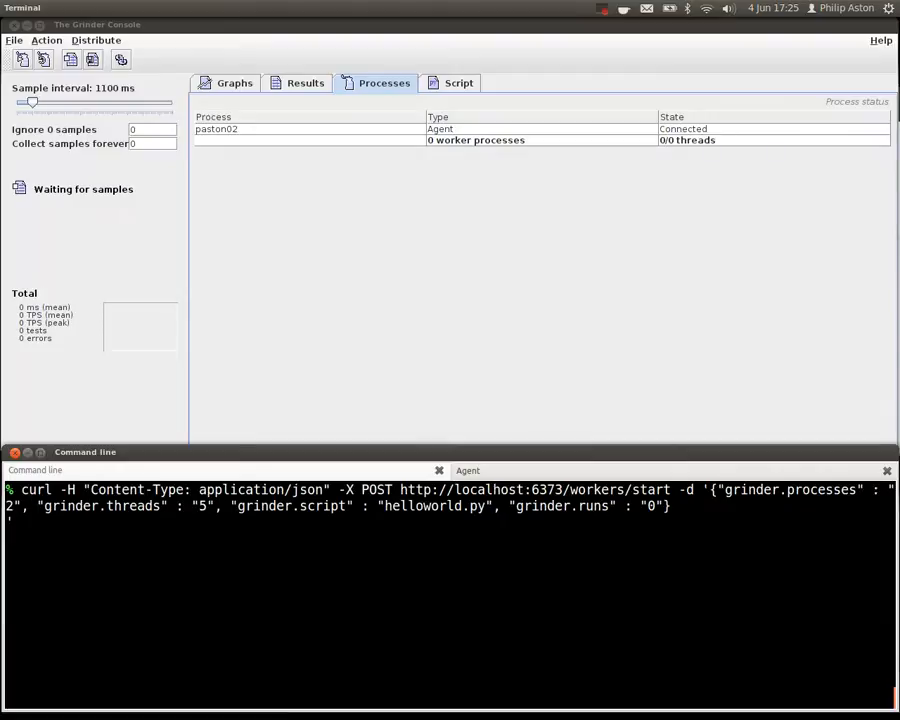
- Examine the recalled workers/start command's header, URL, and JSON properties for processes, threads, script and runs
key("Right")
key("Right")
key("Right")
key("Right")
key("Right")
key("Right")
key("Right")
key("Right")
key("Right")
key("Right")
key("Right")
key("Right")
key("Right")
key("Right")
key("Right")
key("Right")
key("Right")
key("Right")
key("Right")
key("Right")
key("Right")
key("Right")
key("Right")
key("Right")
key("Right")
key("Right")
key("Right")
key("Right")
key("Right")
key("Right")
key("Right")
key("Right")
key("Right")
key("Left")
key("Left")
key("Left")
key("Left")
key("Left")
key("Right")
key("Right")
key("Right")
key("Right")
key("Right")
key("Right")
key("Right")
key("Right")
key("Right")
key("Right")
key("Right")
key("Right")
key("Right")
key("Right")
key("Right")
key("Right")
key("Right")
key("Right")
key("Right")
key("Right")
key("Right")
key("Right")
key("Right")
key("Right")
key("Right")
key("Right")
key("Right")
key("Right")
key("Right")
key("Right")
key("Right")
key("Right")
key("Right")
key("Right")
key("Right")
key("Right")
key("Right")
key("Right")
key("Right")
key("Right")
key("Right")
key("Right")
key("Right")
key("Right")
key("Right")
key("Left")
key("Left")
key("Left")
key("Left")
key("Left")
key("Left")
key("Right")
key("Right")
key("Right")
key("Right")
key("Right")
key("Right")
key("Right")
key("Right")
key("Right")
key("Right")
key("Right")
key("Right")
key("Right")
key("Right")
key("Right")
key("Right")
key("Right")
key("Right")
key("Right")
key("Right")
key("Right")
key("Right")
key("Left")
key("Right")
key("Right")
key("Right")
key("Right")
key("Right")
key("Right")
key("Right")
key("Right")
key("Right")
key("Right")
key("Right")
key("Right")
key("Right")
key("Right")
key("Right")
key("Right")
key("Right")
key("Right")
key("Right")
key("Right")
key("Right")
key("Right")
key("Right")
key("Right")
key("Right")
key("Right")
key("Right")
key("Right")
key("Right")
key("Right")
key("Right")
key("Right")
key("Right")
key("Right")
key("Right")
key("Right")
key("Right")
key("Right")
key("Right")
key("Right")
key("Right")
key("Right")
key("Right")
key("Right")
key("Right")
key("Right")
key("Right")
key("Right")
key("Right")
key("Right")
key("Right")
key("Right")
key("Right")
key("Right")
key("Right")
key("Right")
key("Right")
key("Right")
key("Right")
key("Right")
key("Right")
key("Right")
key("Right")
key("Right")
key("Right")
key("Right")
key("Right")
key("Right")
key("Right")
key("Right")
key("Right")
key("Right")
key("Right")
key("Right")
key("Right")
key("Right")
key("Right")
key("Right")
key("Right")
key("Right")
key("Right")
key("Right")
key("Right")
key("Right")
key("Right")
key("Right")
key("Right")
key("Right")
key("Right")
key("Right")
key("Right")
key("Right")
key("Right")
key("Right")
key("Right")
key("Right")
key("Right")
key("Right")
key("Right")
key("Right")
key("Right")
key("Right")
key("Right")
key("Right")
key("Right")
key("Left")
key("Right")
- Open helloworld.py in the console's script editor and review it through to the TestRunner class
left_click(453, 88)
double_click(252, 277)
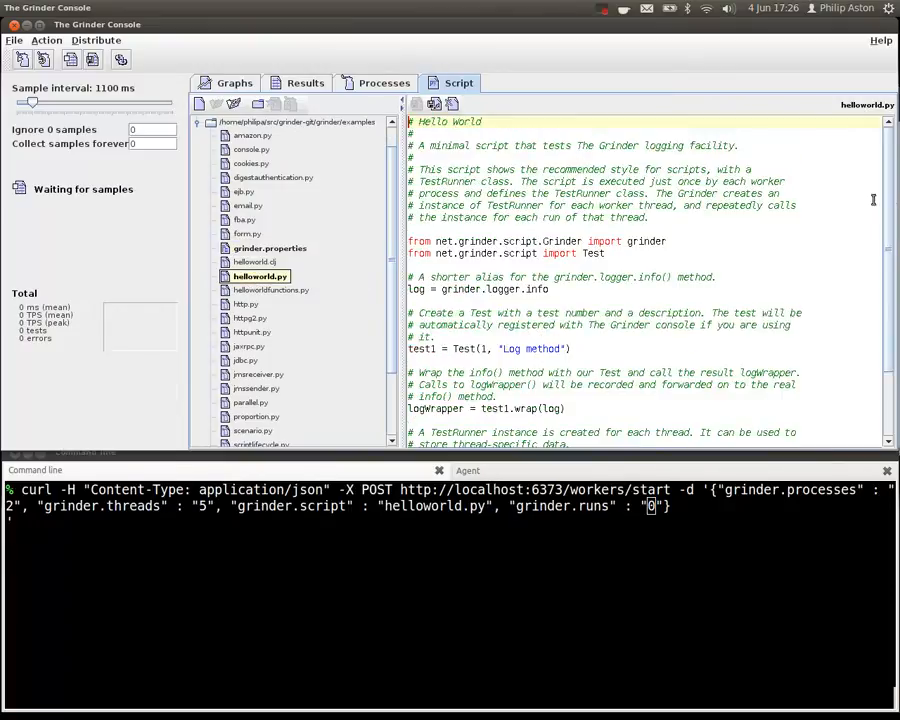
left_click_drag(889, 194, 897, 266)
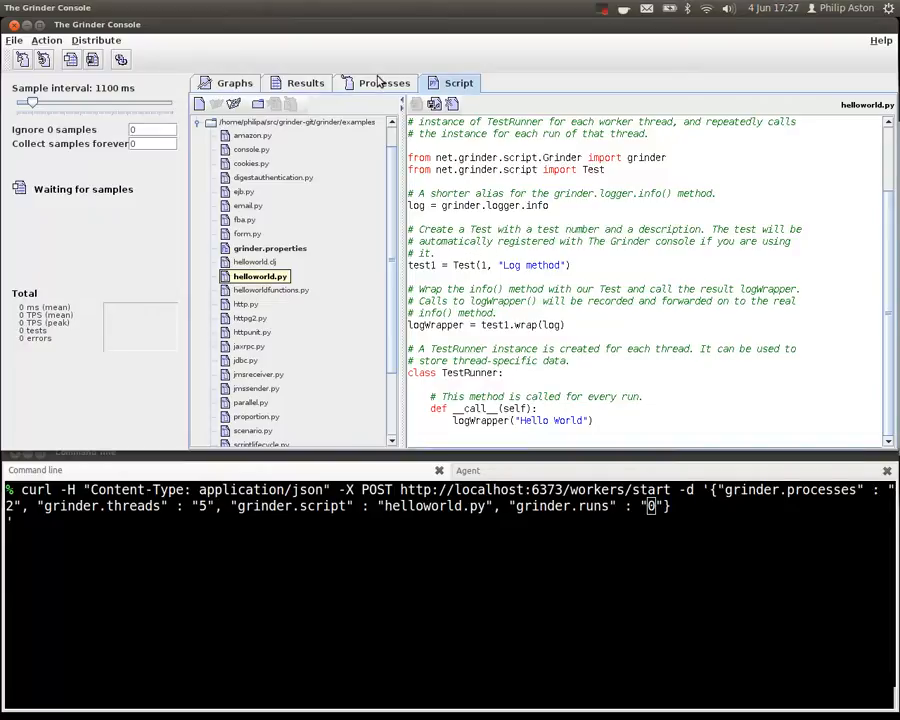
- Show the process status and run the workers/start POST with 2 processes, 5 threads, script helloworld.py and 0 runs
left_click(378, 84)
left_click(753, 507)
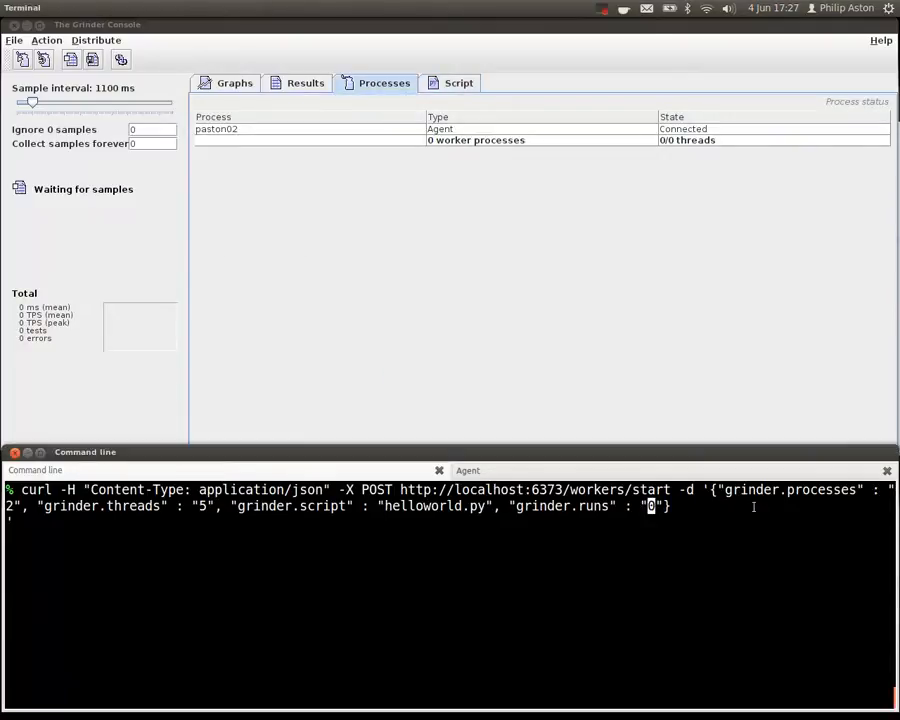
key("Return")
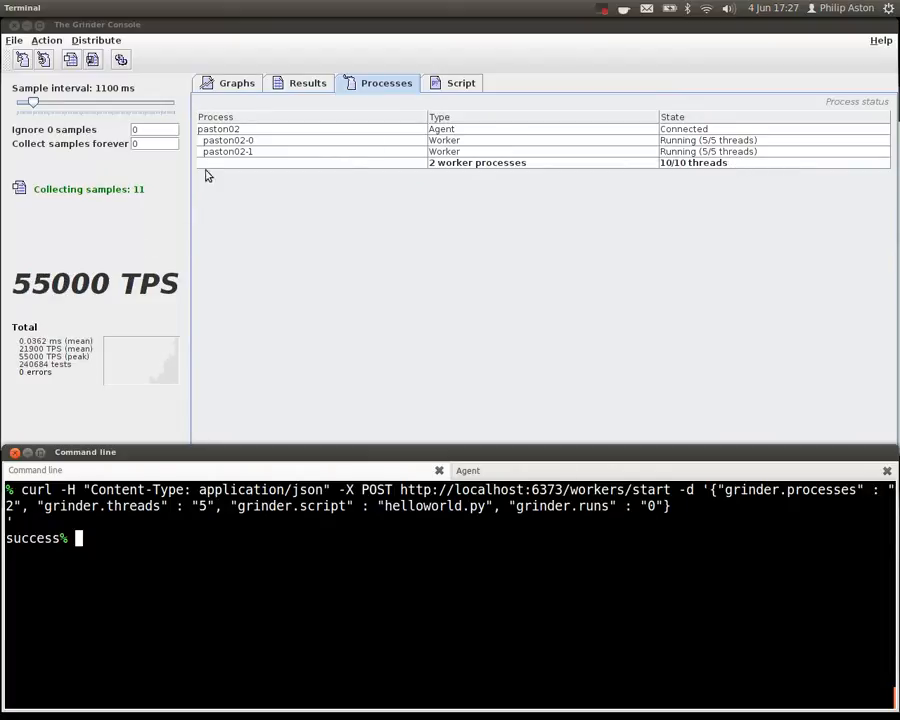
left_click(293, 86)
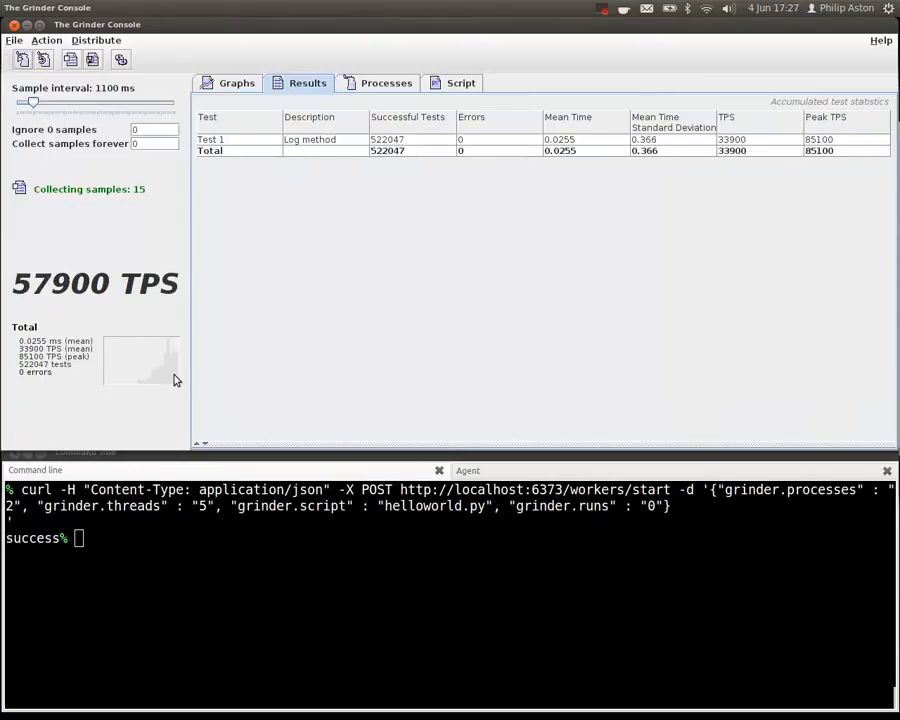
left_click(188, 588)
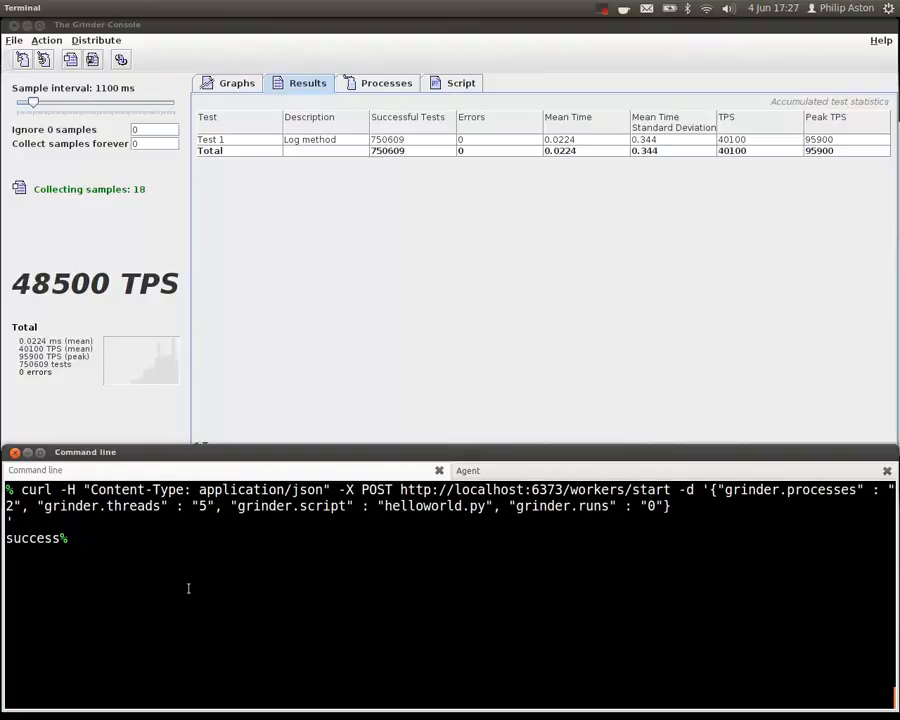
key("ctrl+l")
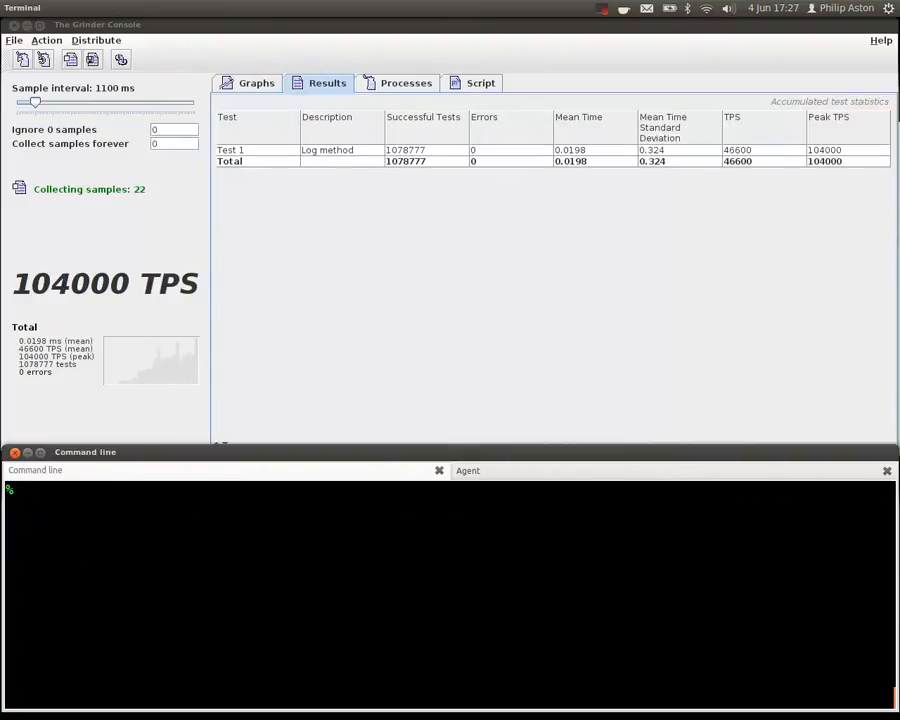
key("ctrl+r")
type("ag")
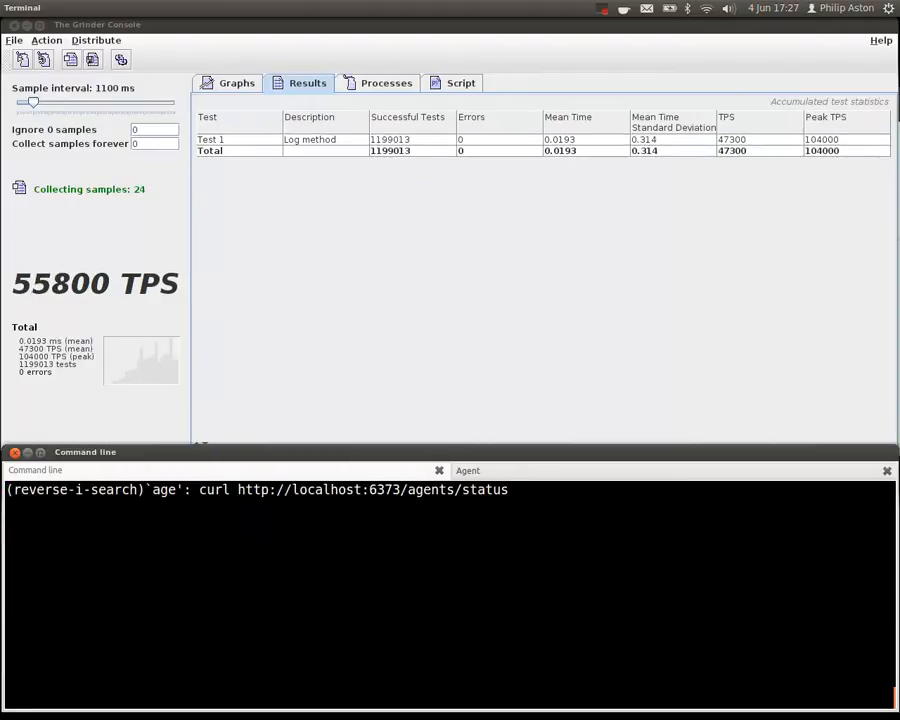
key("Return")
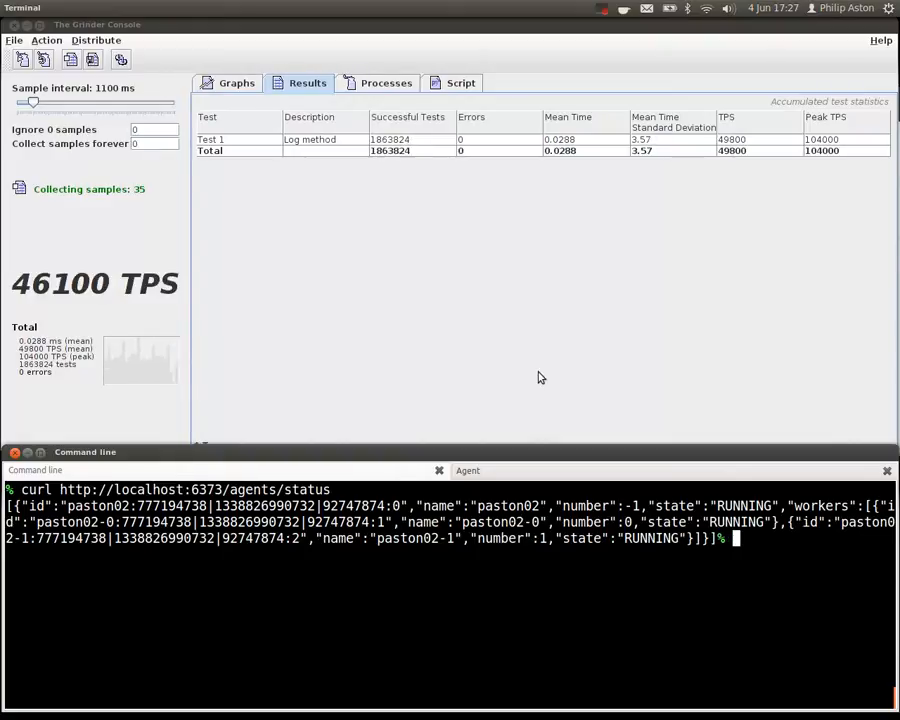
key("alt+Tab")
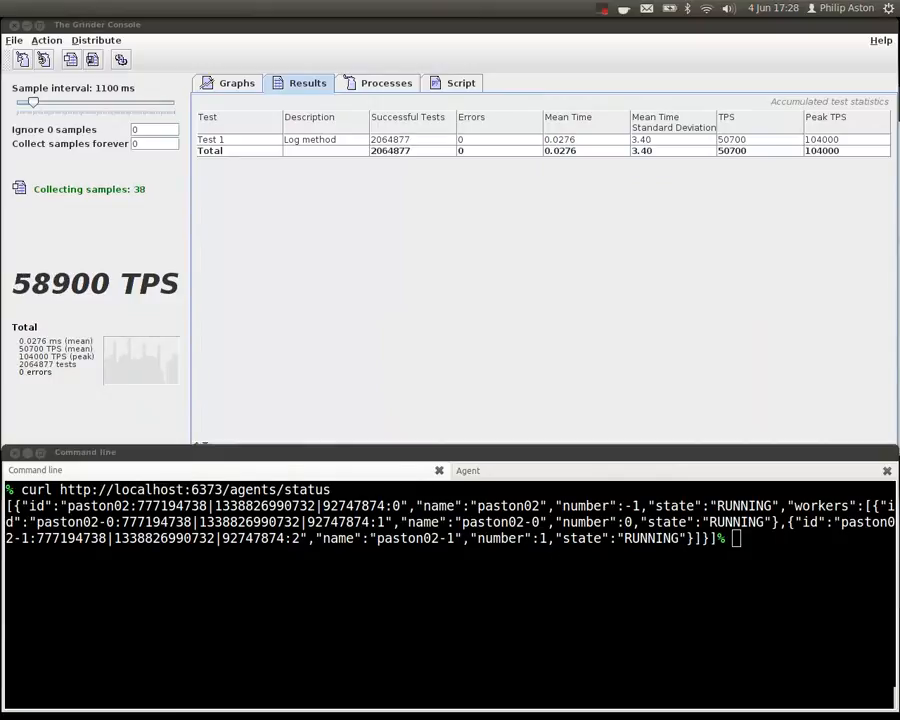
key("alt+Tab")
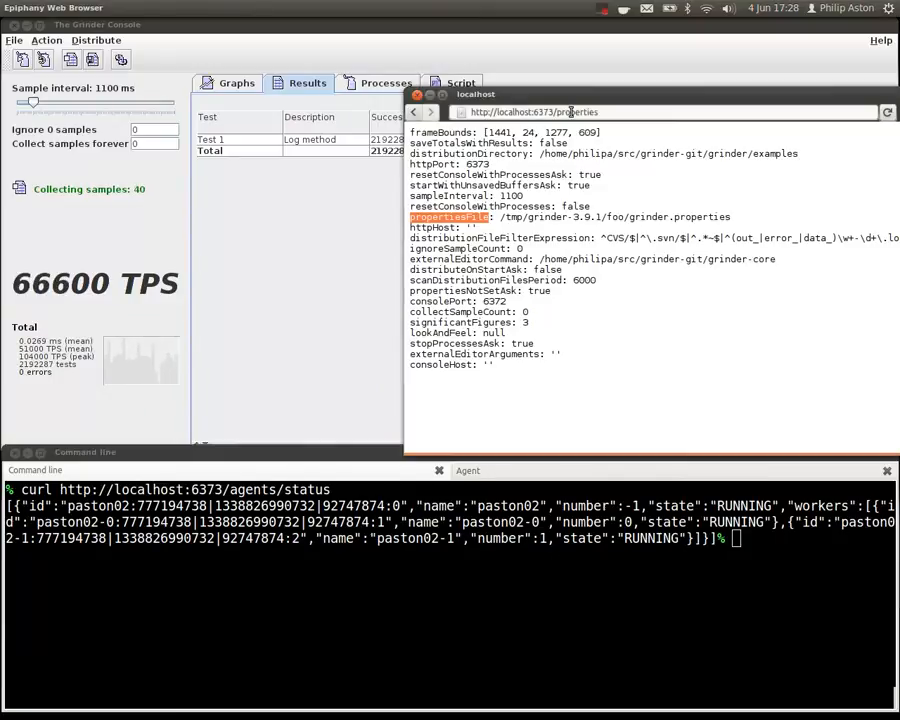
double_click(571, 112)
type("agents/status")
key("Return")
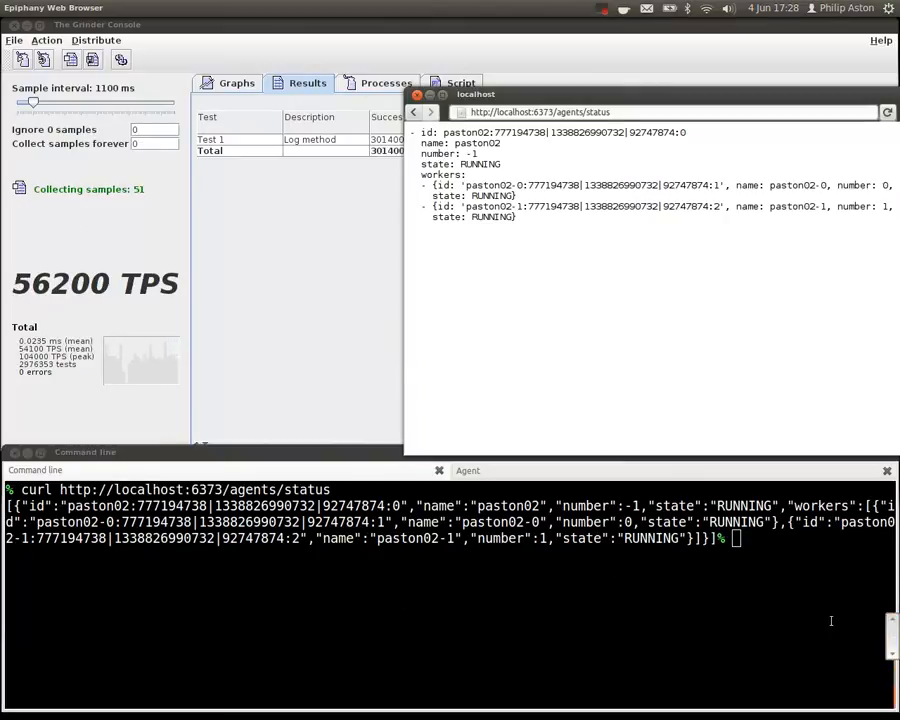
left_click(808, 583)
left_click(323, 299)
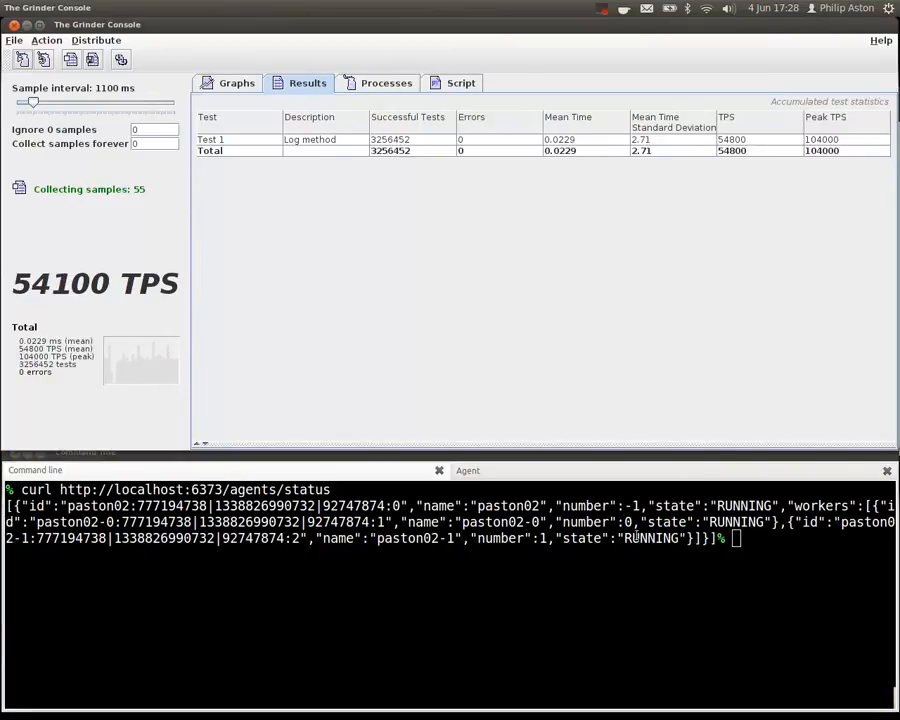
left_click(844, 594)
key("ctrl+l")
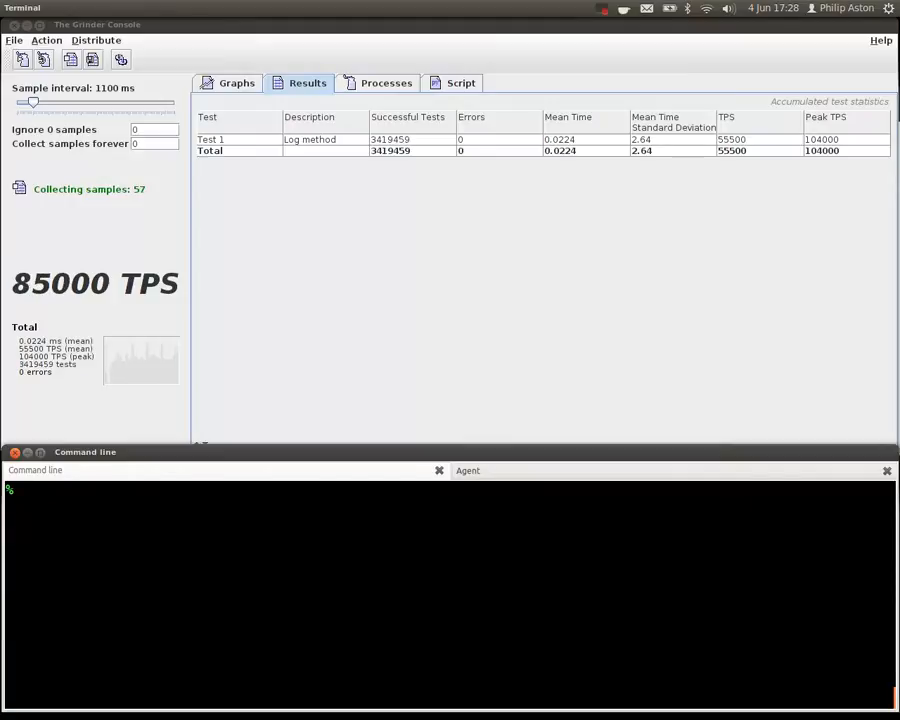
key("ctrl+r")
type("reco")
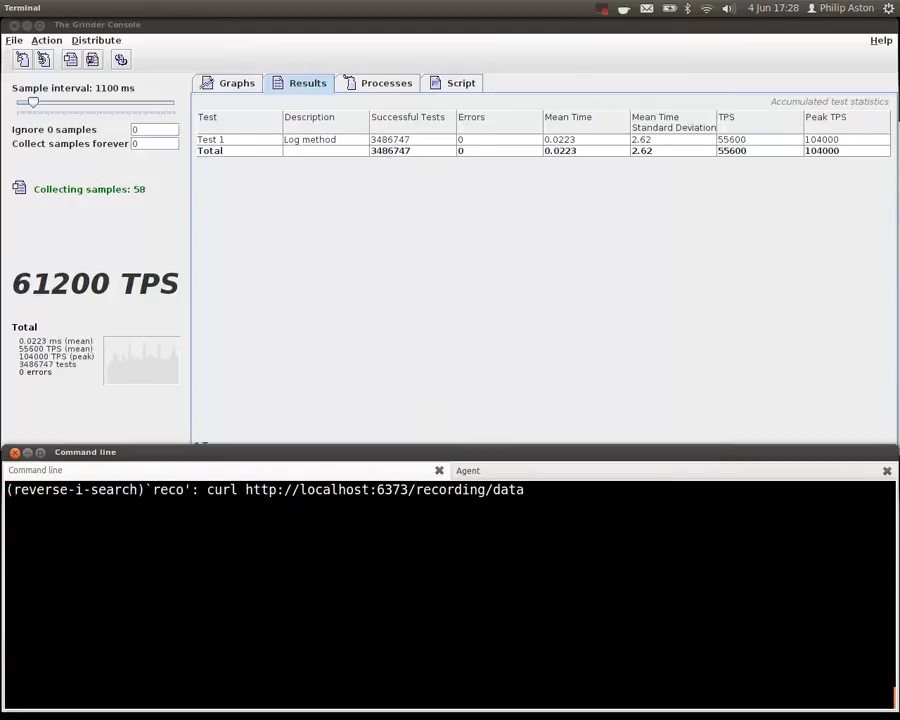
key("Right")
key("BackSpace")
key("BackSpace")
key("BackSpace")
key("BackSpace")
type("status")
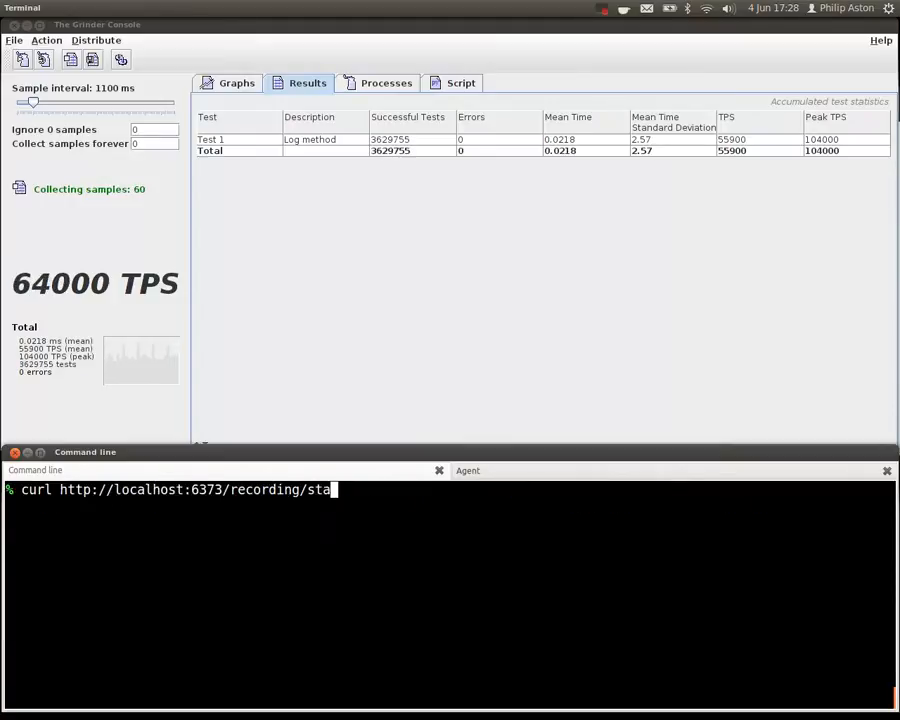
key("Return")
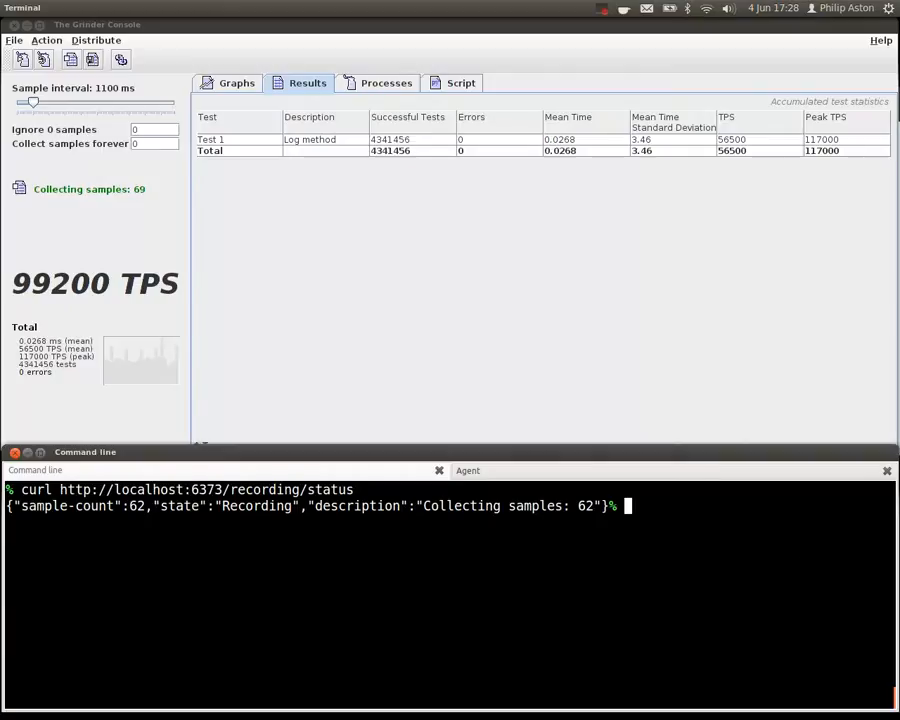
key("ctrl+l")
key("ctrl+r")
type("data")
key("Return")
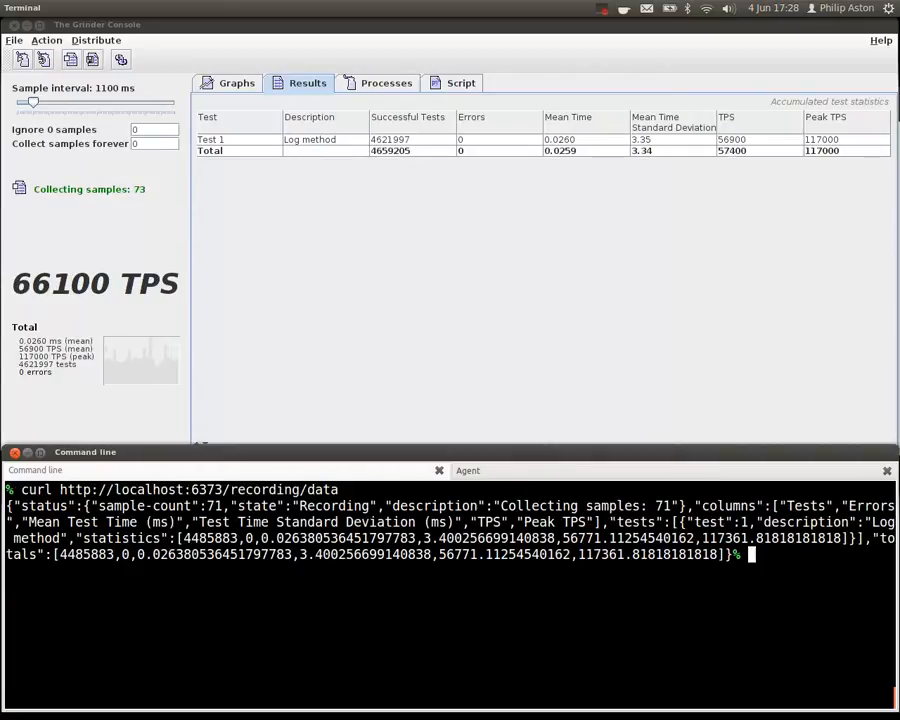
- Repeat the recording data request three more times to compare the samples, and clear the session
key("Up")
key("Return")
key("Up")
key("Return")
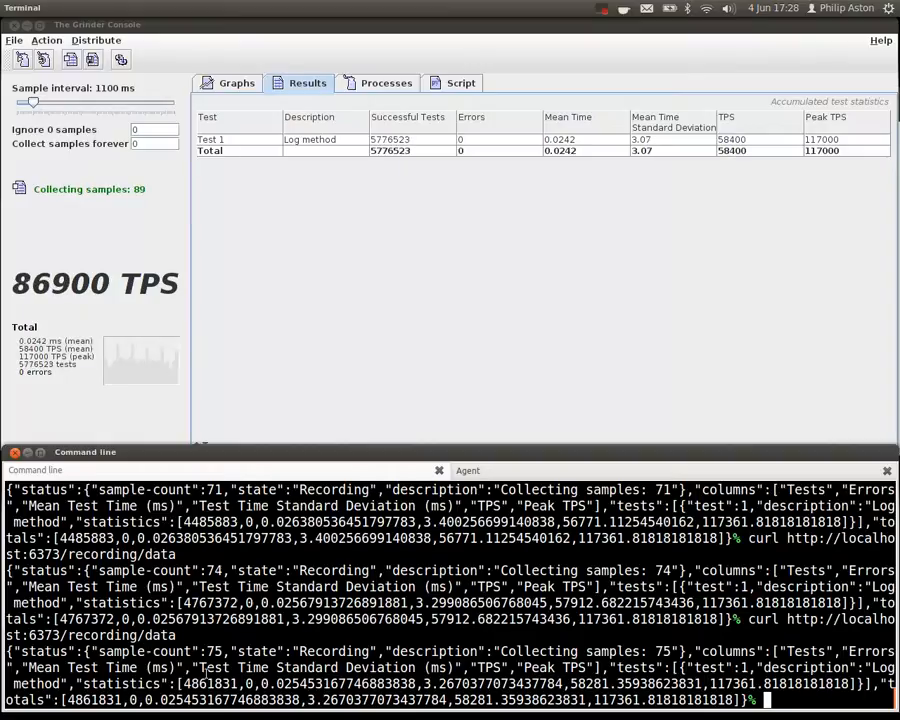
key("Up")
key("Return")
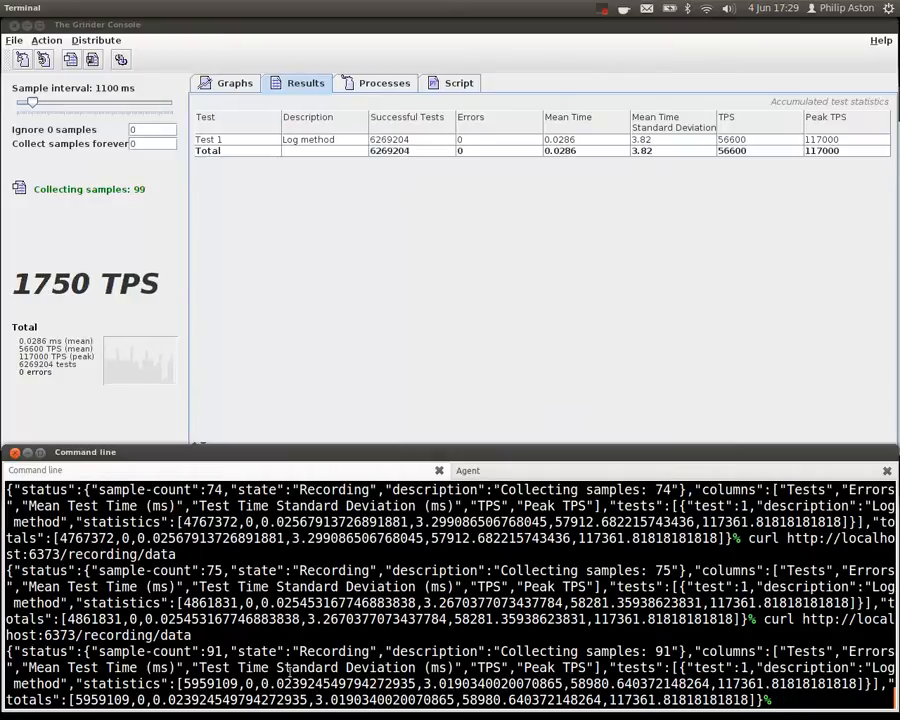
key("ctrl+l")
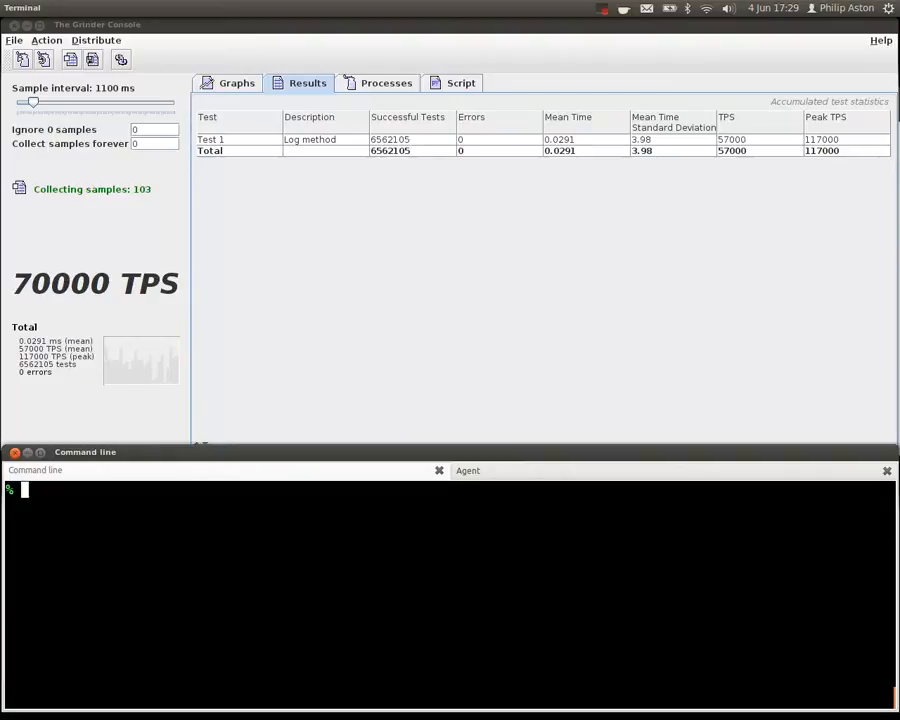
key("ctrl+r")
type("stop")
key("ctrl+a")
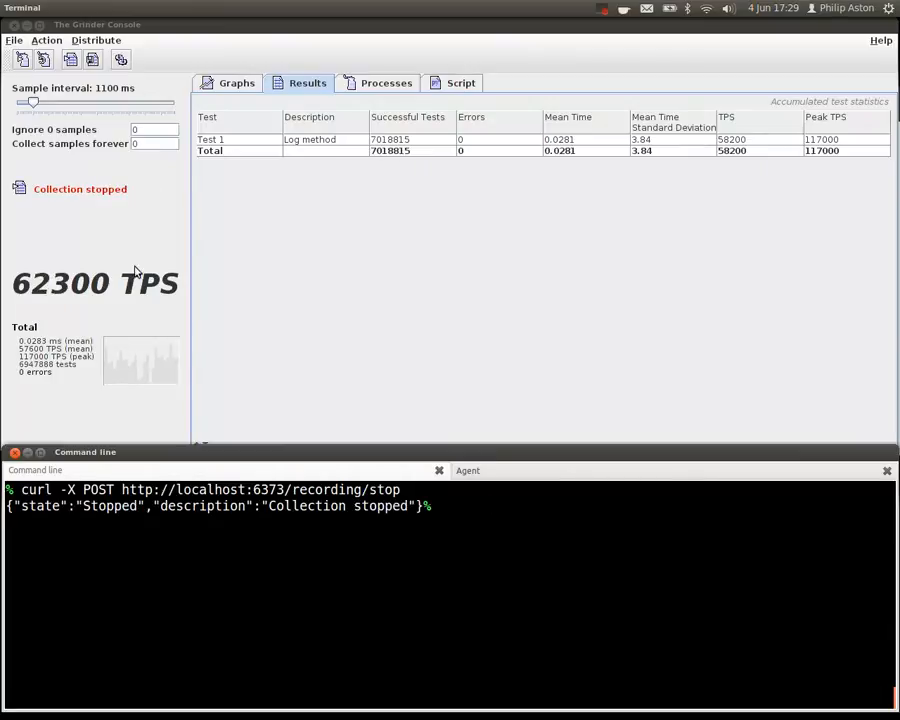
left_click(372, 87)
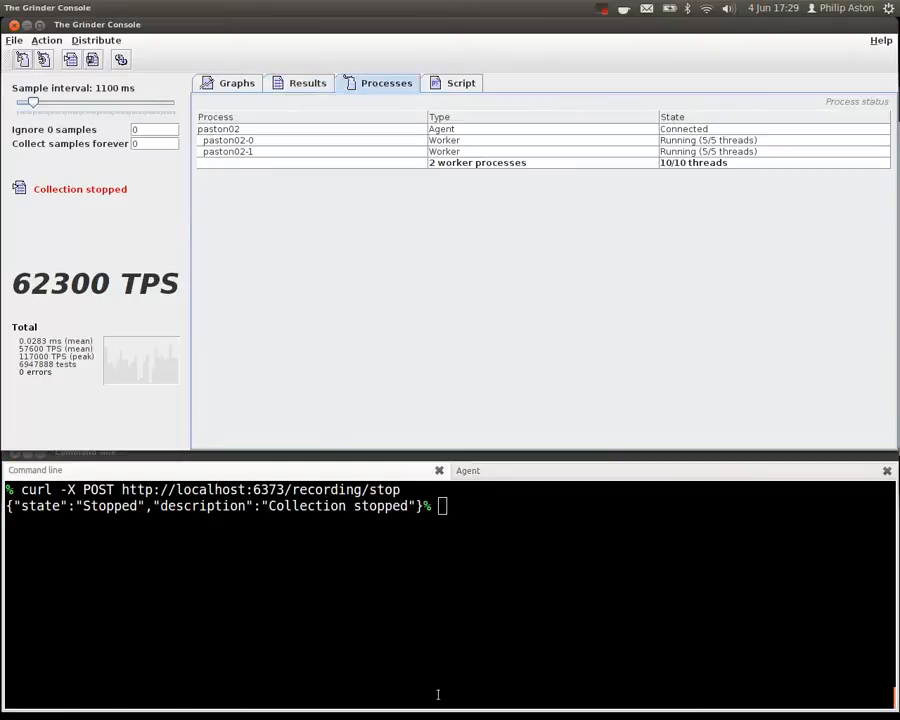
left_click(518, 572)
key("ctrl+r")
type("ag")
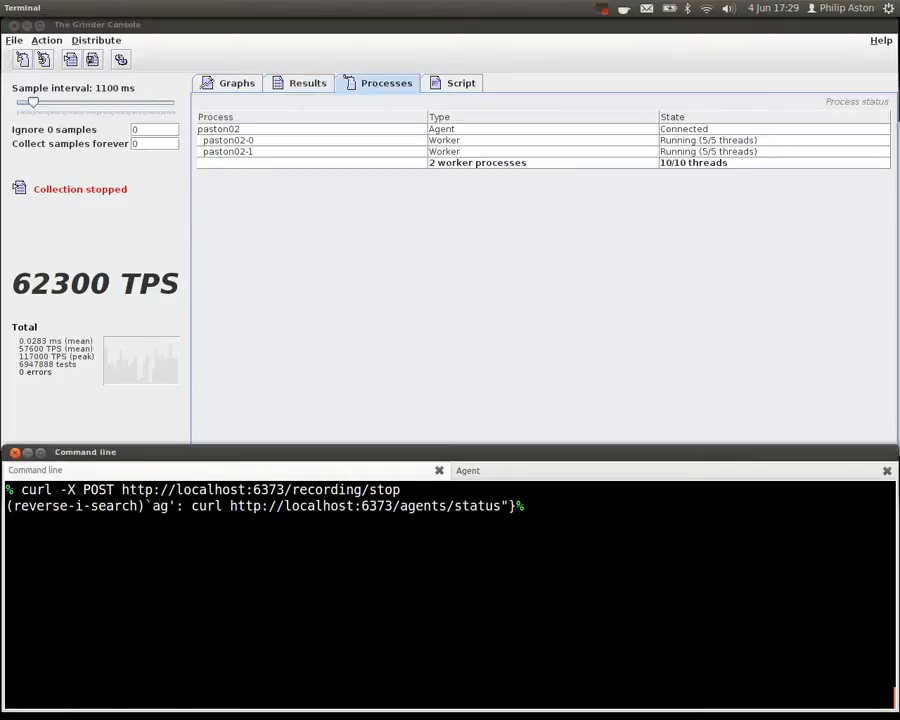
type("ents")
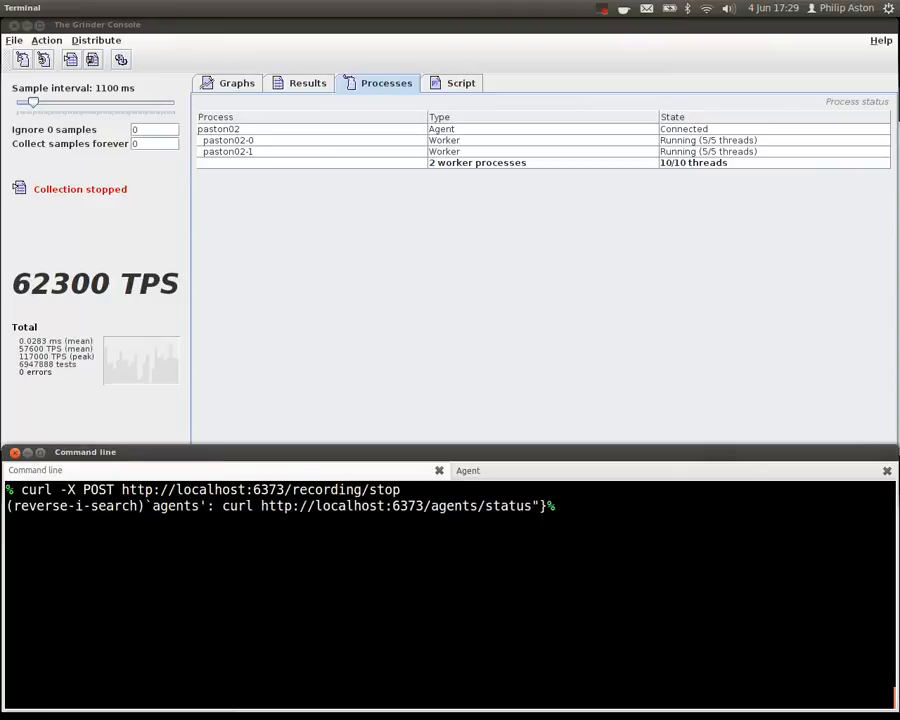
key("Return")
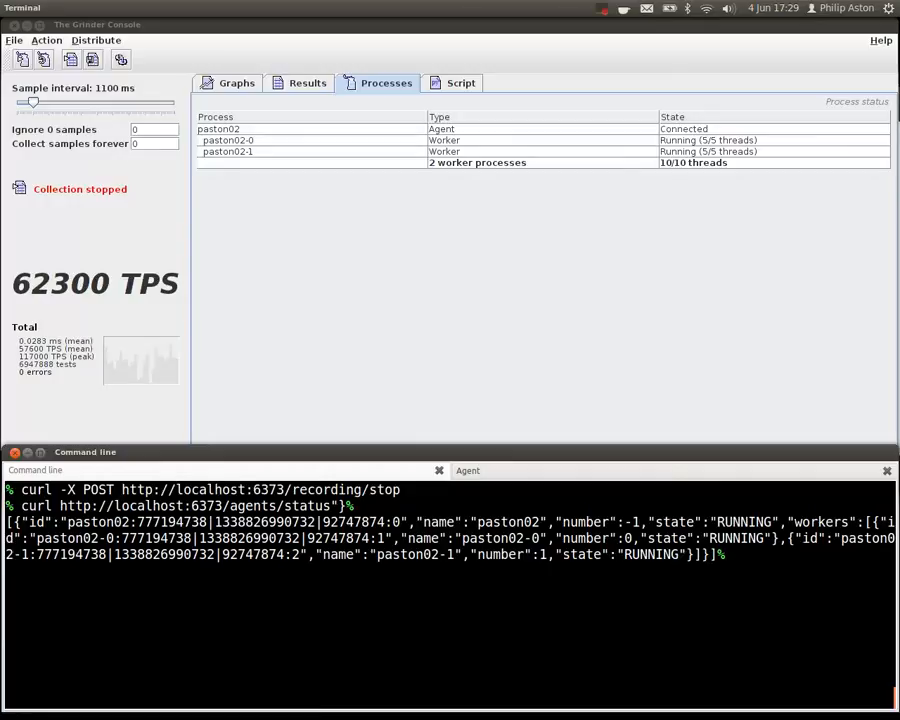
key("ctrl+l")
key("Up")
key("BackSpace")
key("BackSpace")
key("BackSpace")
key("BackSpace")
key("BackSpace")
key("BackSpace")
key("Up")
key("BackSpace")
key("BackSpace")
key("BackSpace")
key("BackSpace")
type("data")
key("ctrl+a")
key("alt+f")
key("alt+d")
key("alt+d")
key("Return")
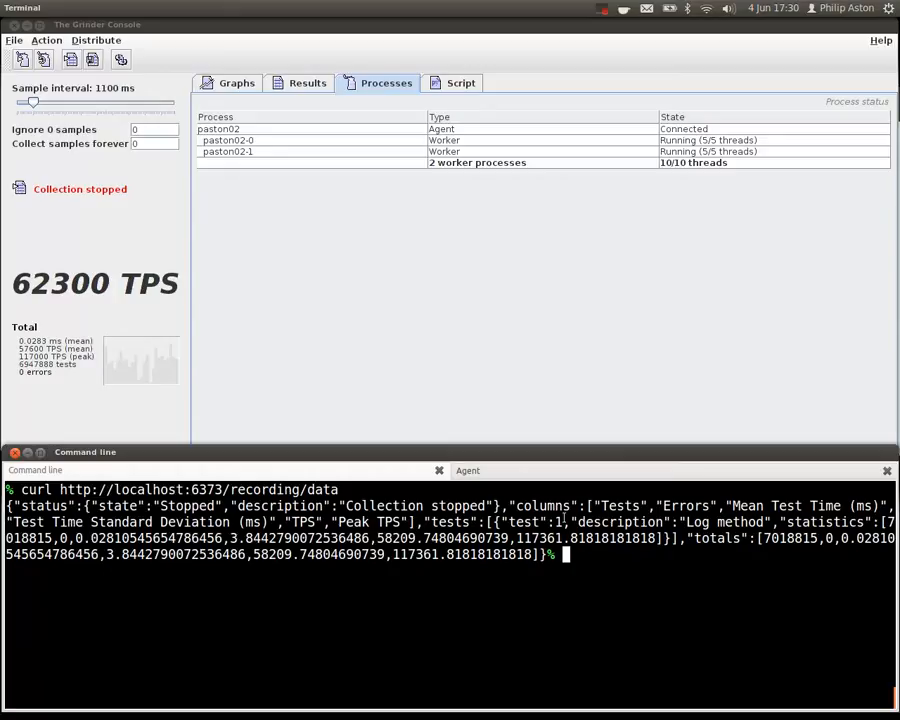
key("ctrl+r")
type("re")
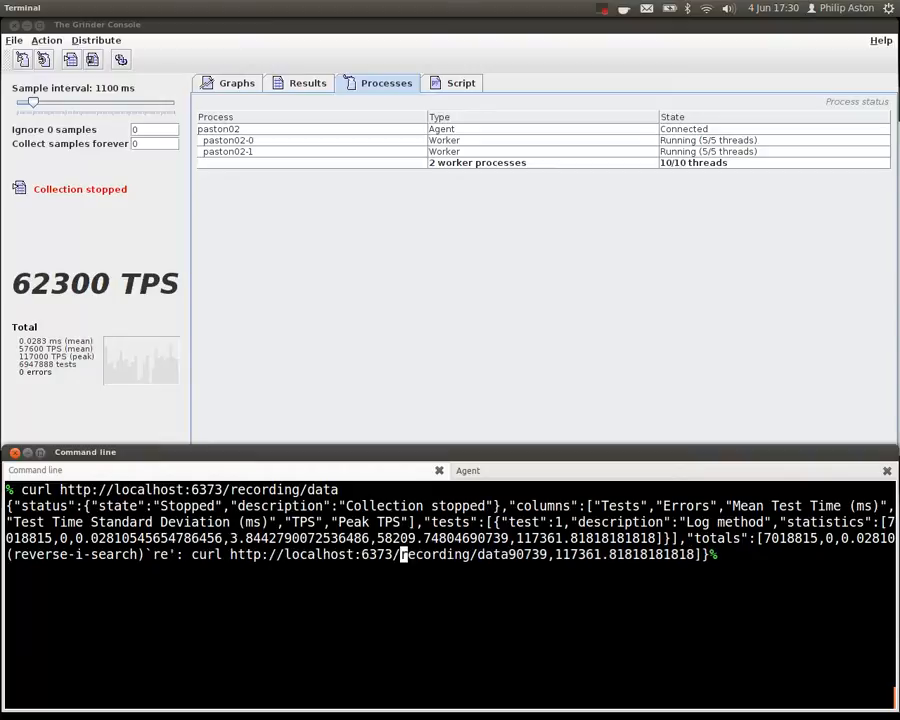
key("ctrl+k")
key("ctrl+a")
key("ctrl+k")
key("ctrl+l")
key("ctrl+r")
type("reset")
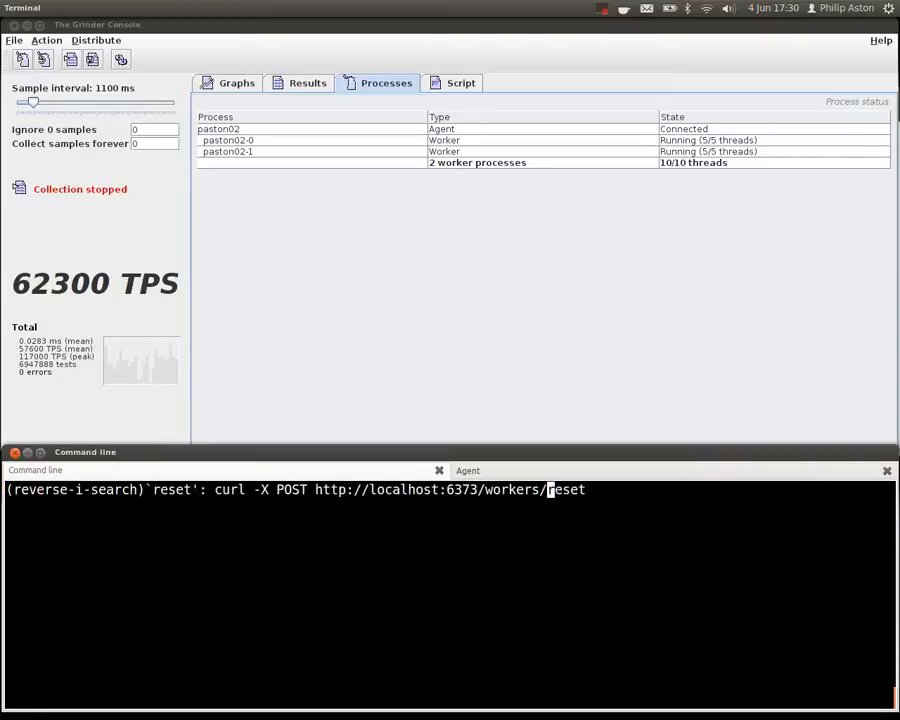
key("ctrl+a")
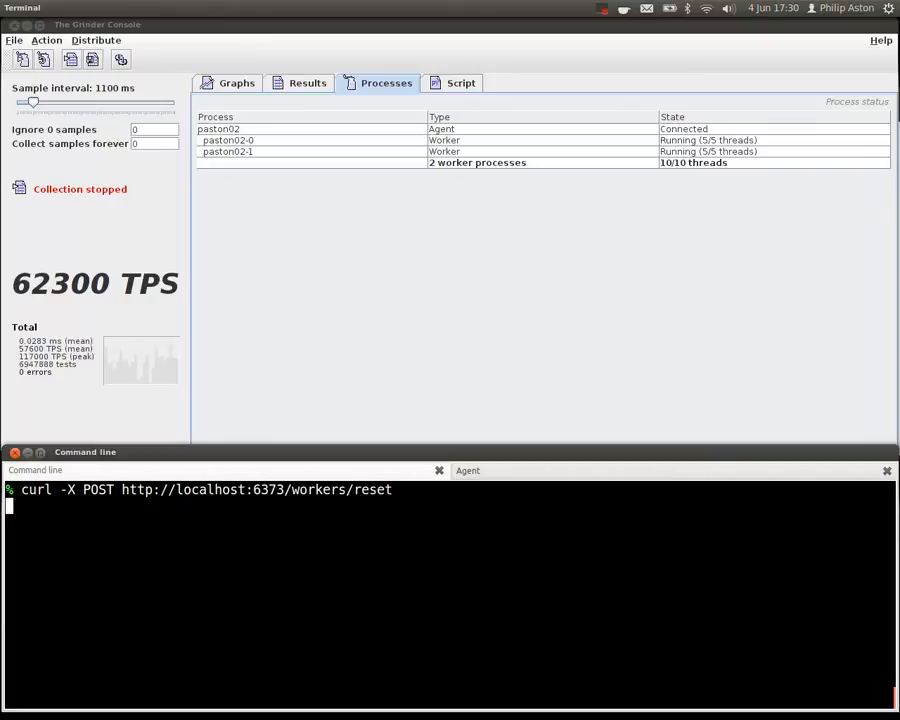
key("Return")
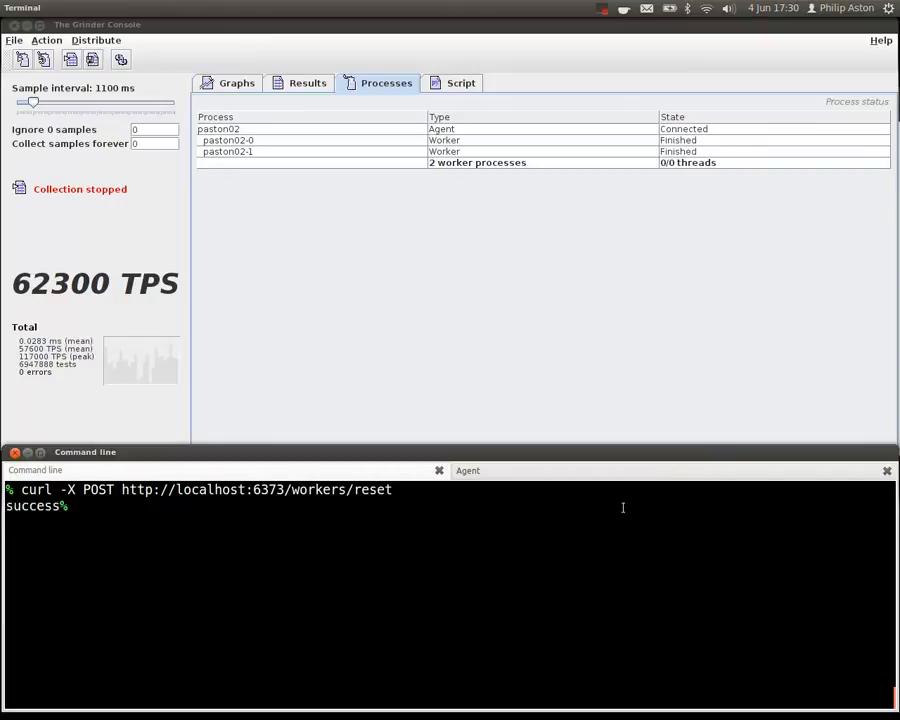